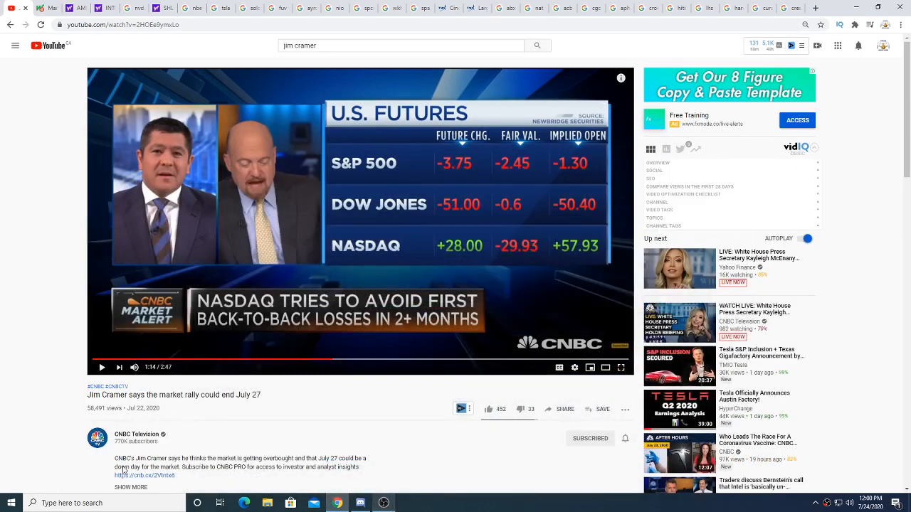
Clear stray text selections around the Jim Cramer video title and view count.
key("ctrl+a")
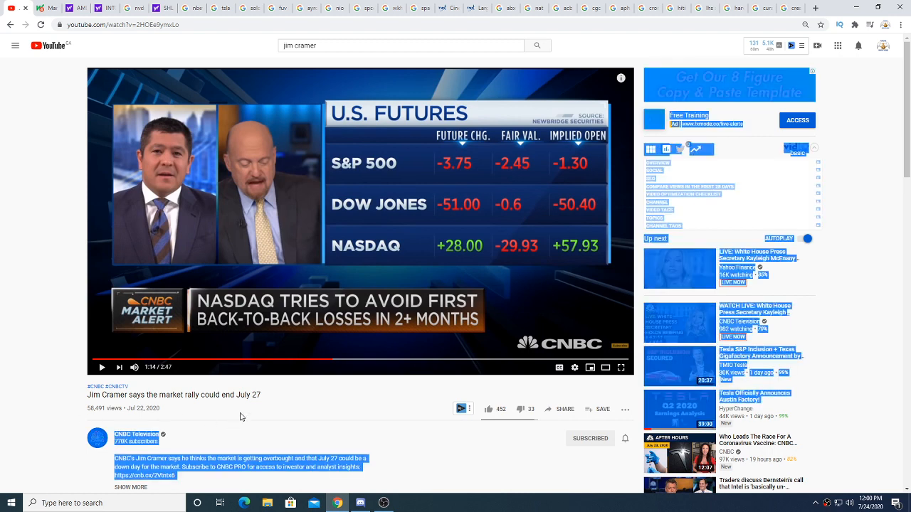
left_click(260, 407)
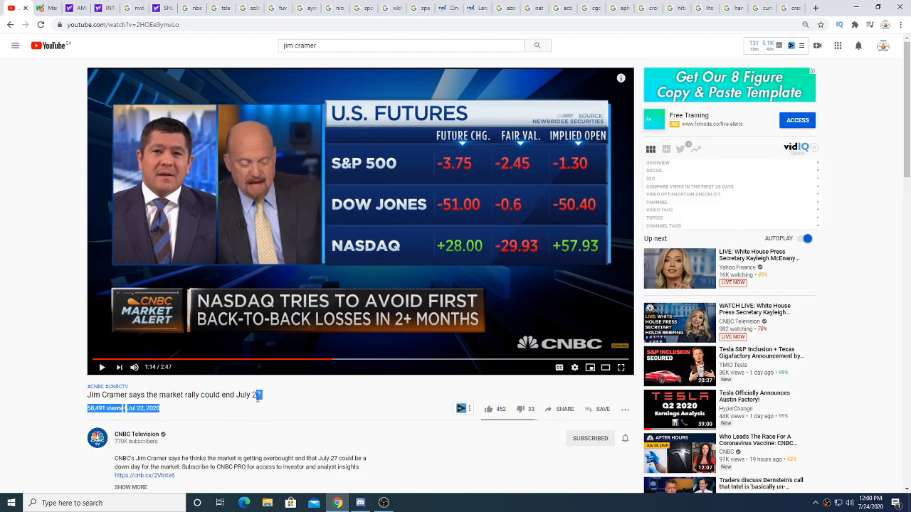
mouse_move(261, 396)
left_mouse_down()
mouse_move(185, 396)
mouse_move(288, 405)
left_mouse_up()
left_click(188, 399)
left_click(288, 404)
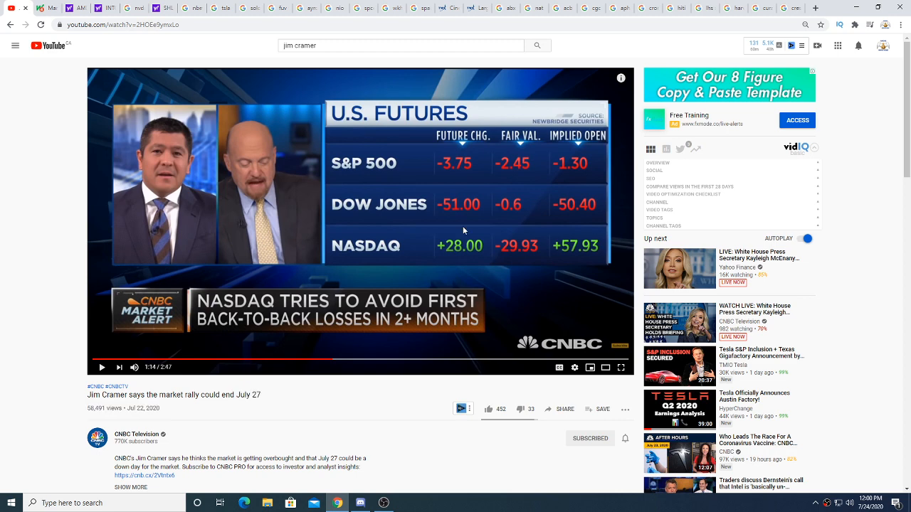
Play the Jim Cramer market-rally video to 1:39, pause it, and switch to MarketWatch.
left_click(481, 263)
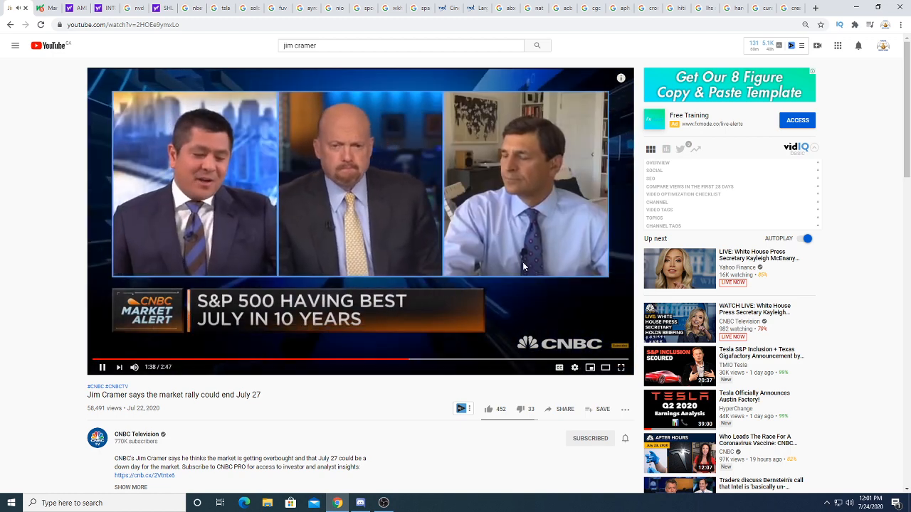
left_click(523, 263)
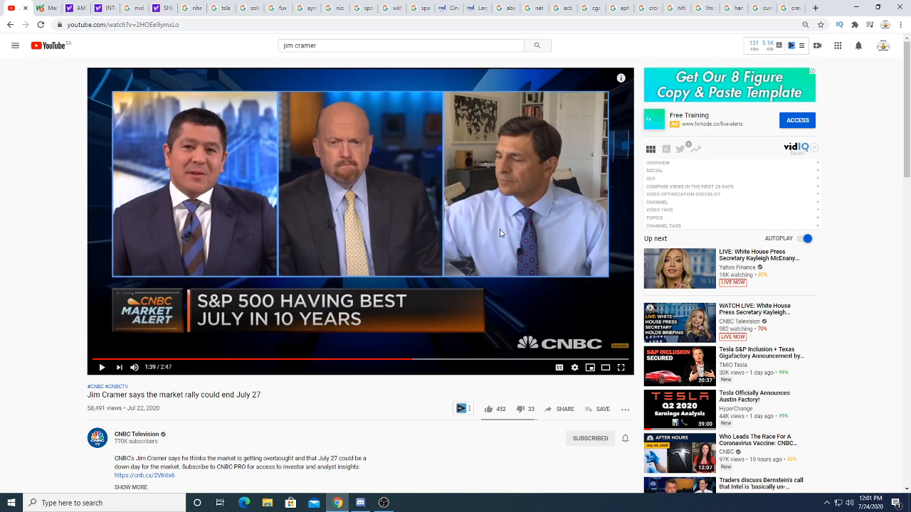
left_click(46, 8)
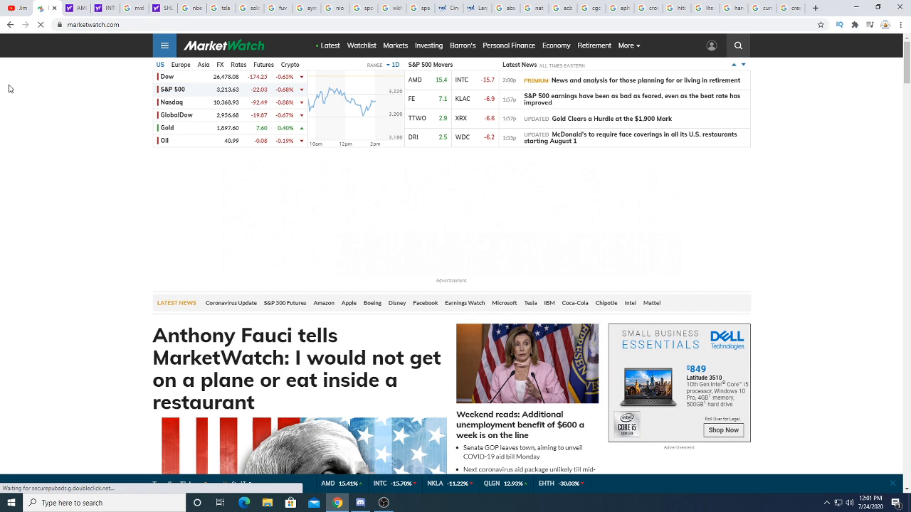
Glance back at the Jim Cramer video from MarketWatch, then move to the Yahoo Finance AMD chart.
left_click(18, 8)
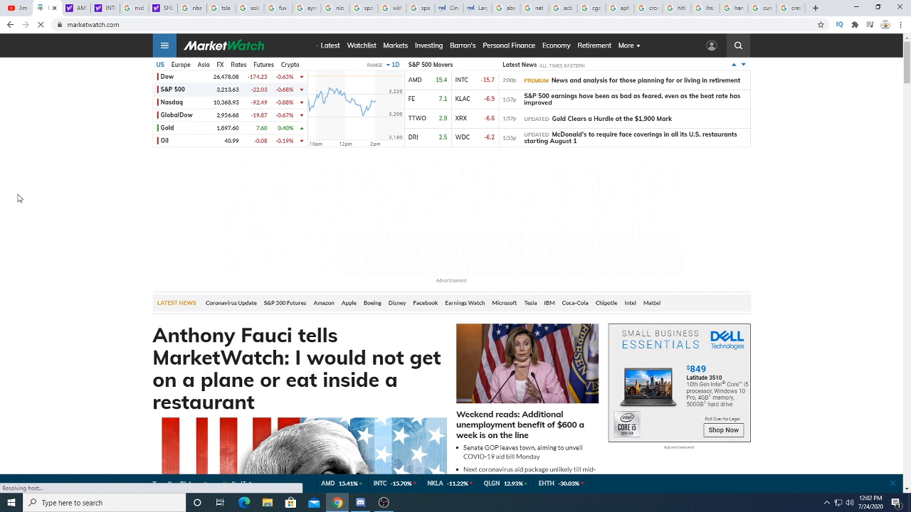
left_click(3, 5)
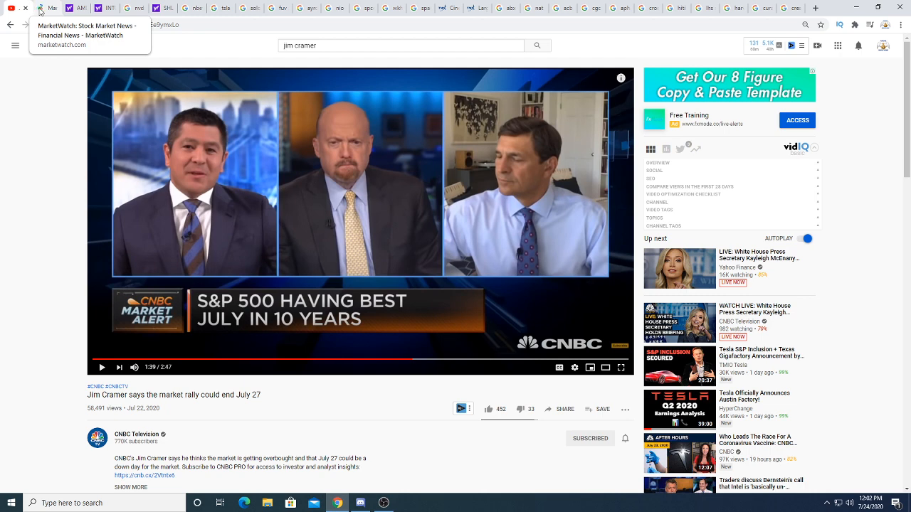
left_click(41, 10)
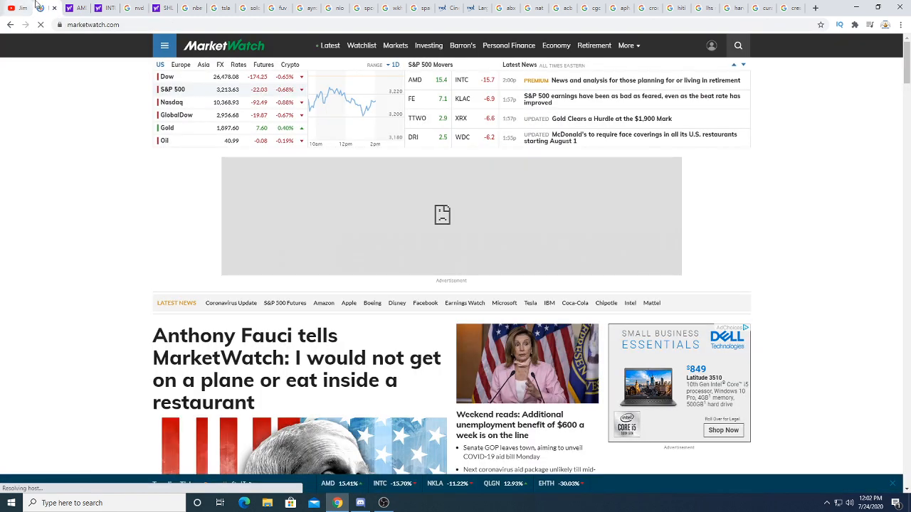
key("ctrl+Tab")
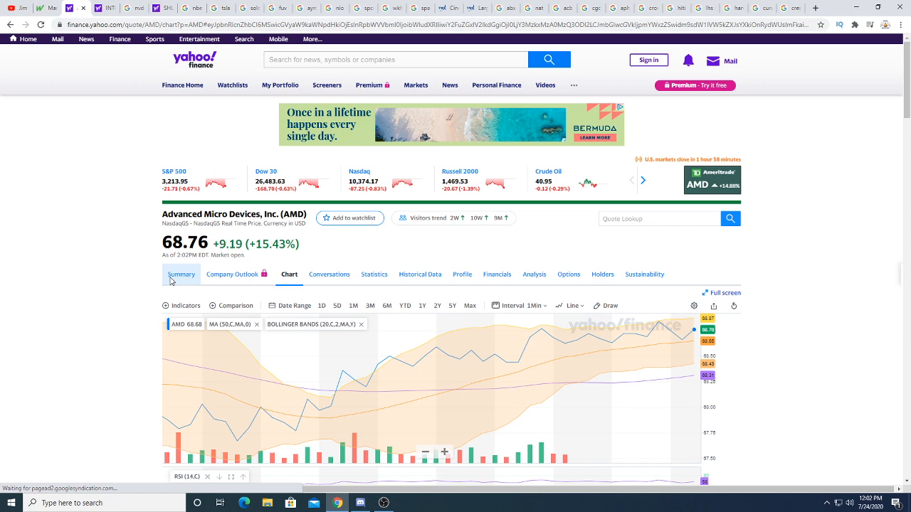
Switch the AMD chart to a one-year price history.
left_click(423, 306)
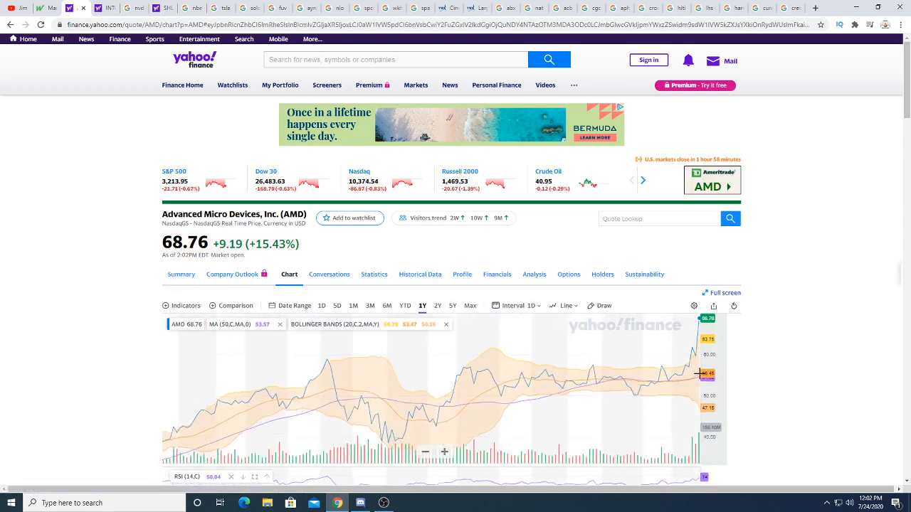
scroll(674, 471, "up", 5)
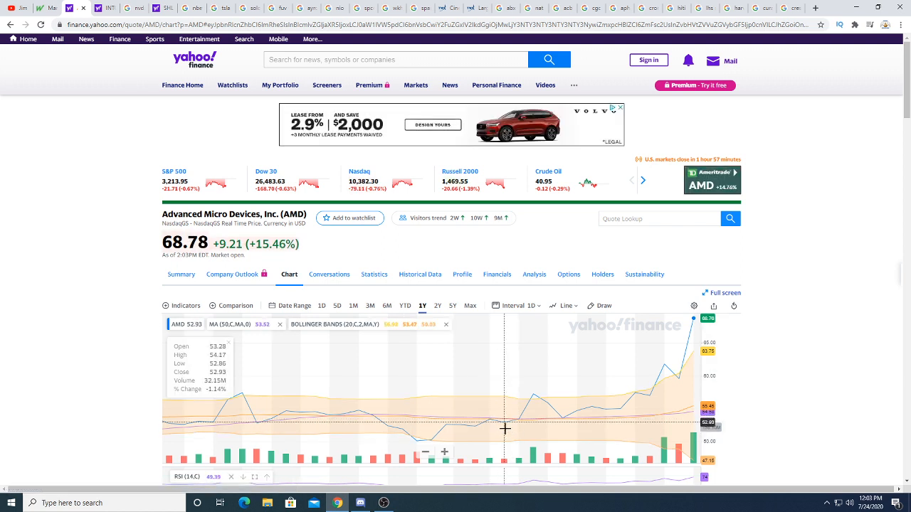
scroll(556, 401, "up", 2)
scroll(556, 400, "up", 2)
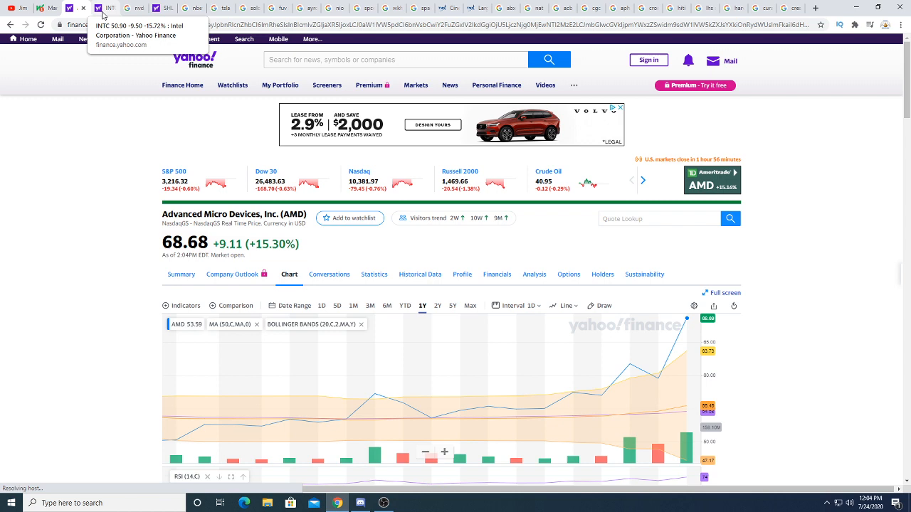
Bring up the Intel (INTC) Yahoo Finance quote page.
left_click(104, 10)
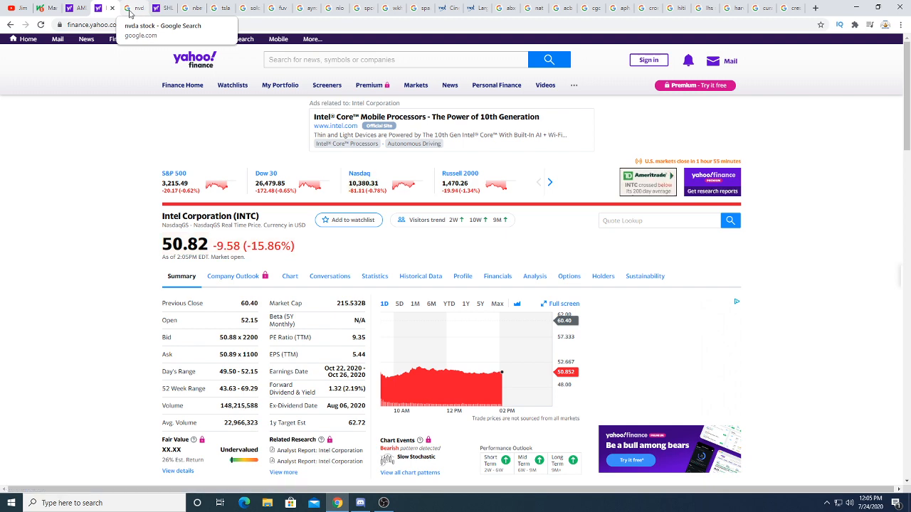
Reload the 'nvda stock' Google results for NVIDIA's latest price.
left_click(129, 10)
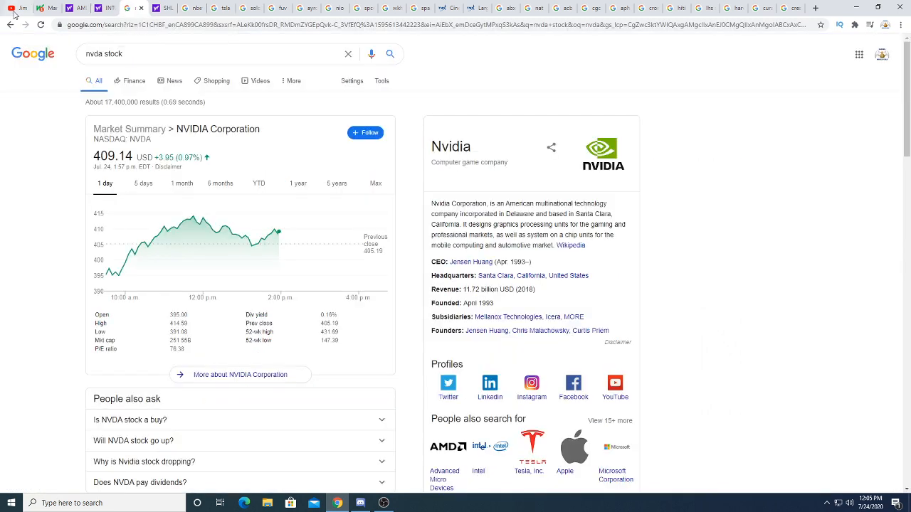
left_click(40, 25)
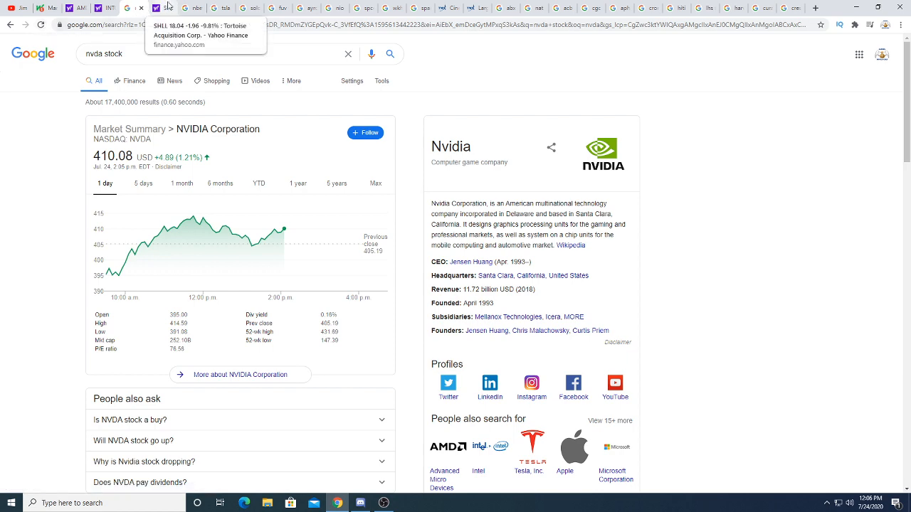
Reload the Tortoise Acquisition (SHLL) Yahoo chart, then move to the 'nbev stock' results.
left_click(168, 7)
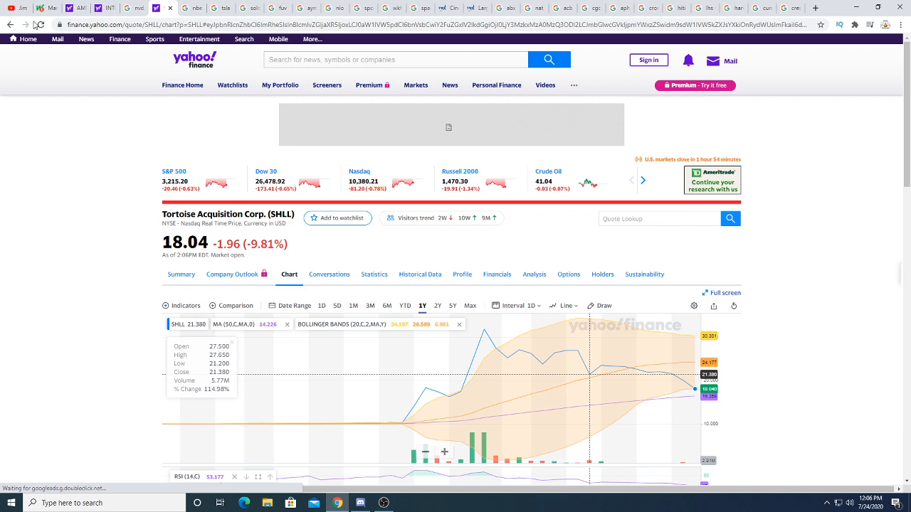
left_click(40, 24)
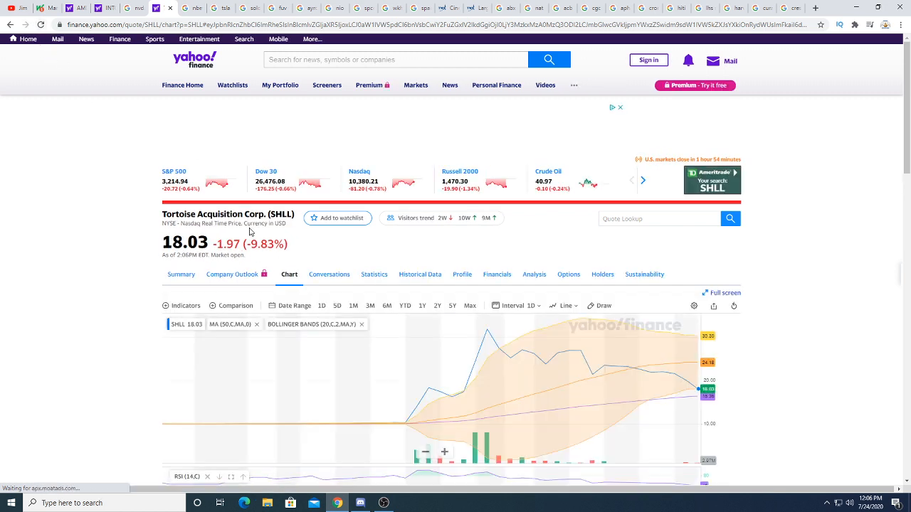
scroll(578, 294, "down", 1)
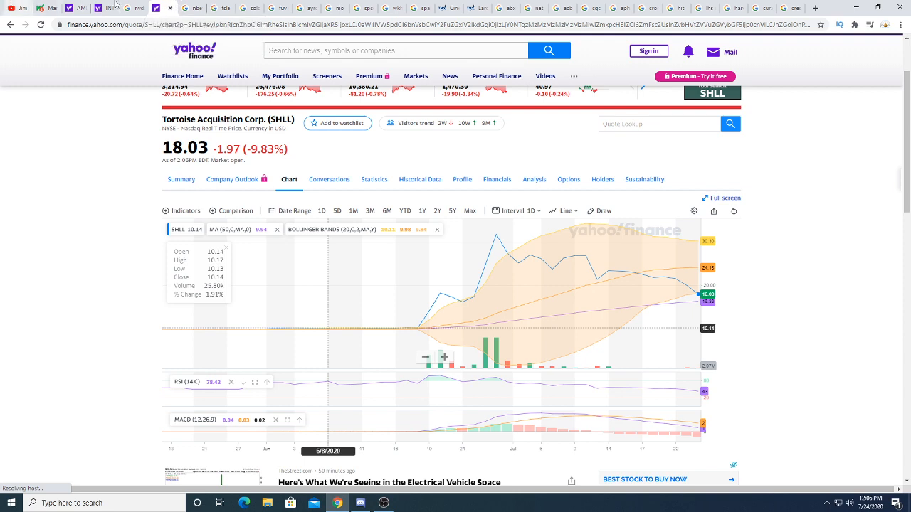
left_click(184, 7)
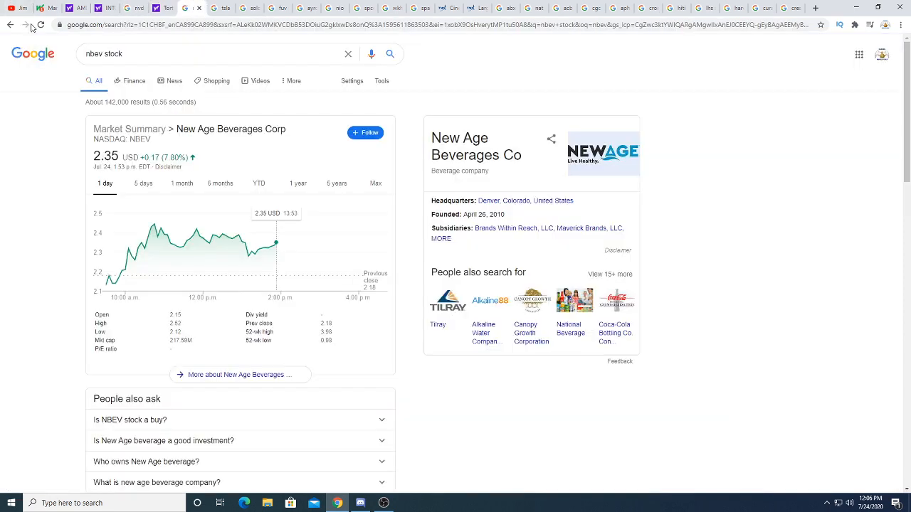
Refresh the NBEV and Tesla Google quotes, then move to the 'solo stock' results.
left_click(40, 24)
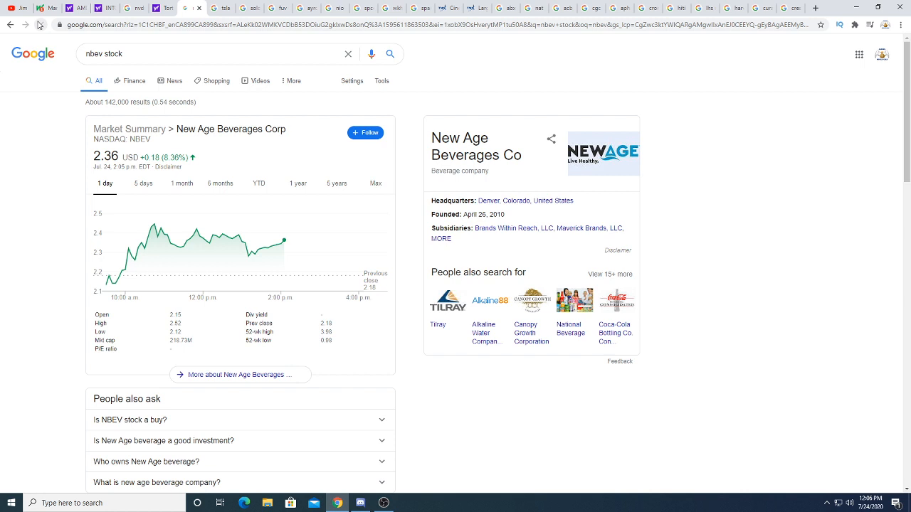
left_click(221, 7)
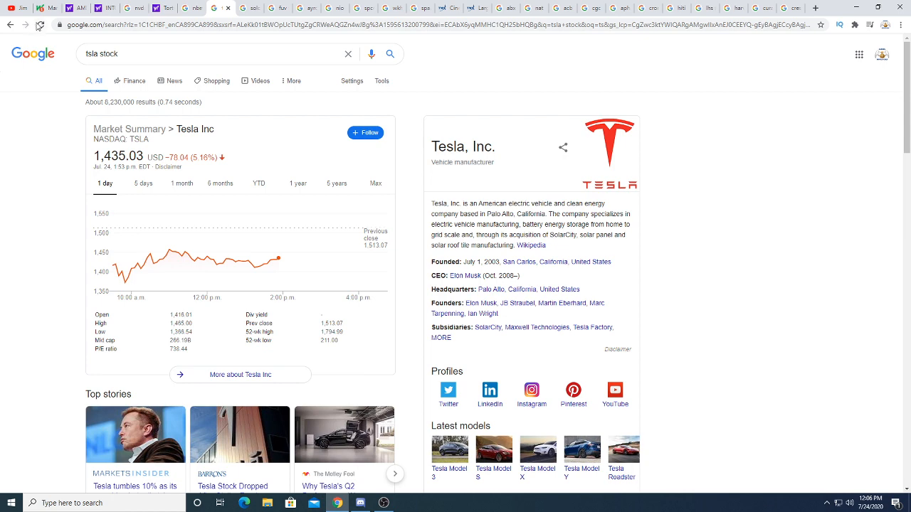
left_click(40, 24)
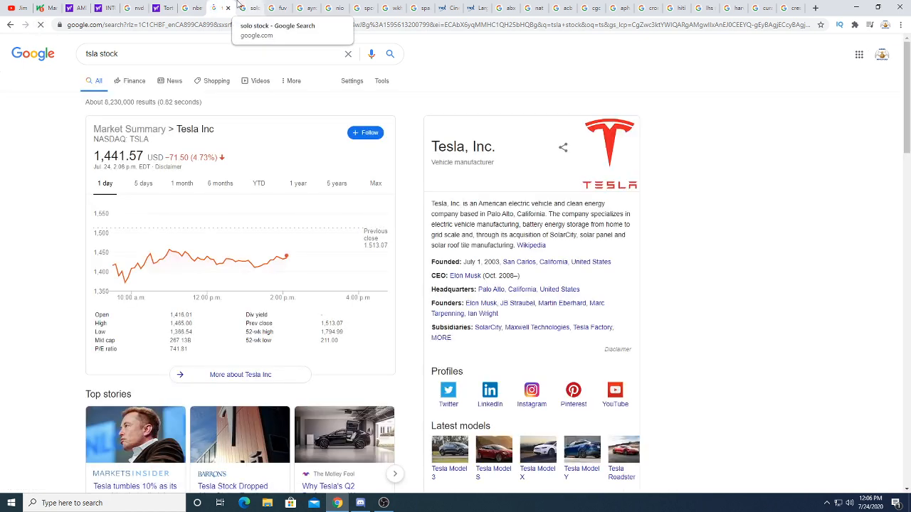
left_click(239, 6)
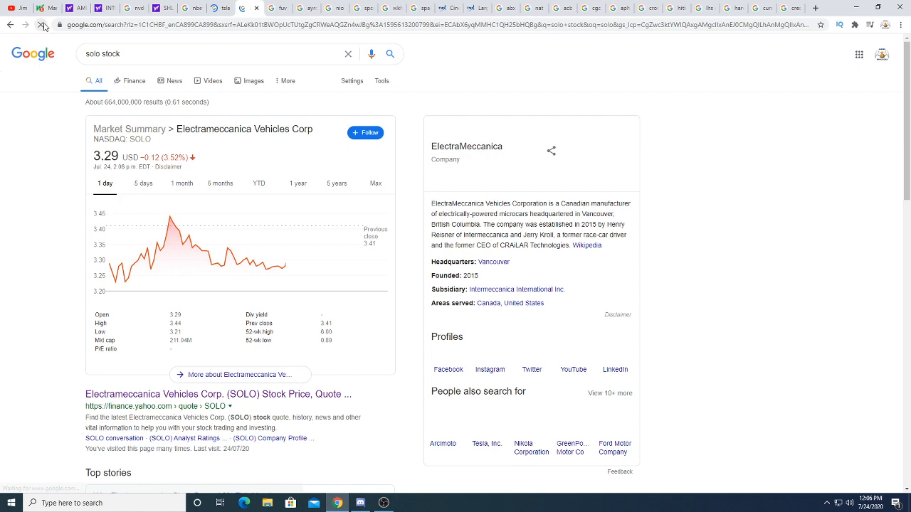
mouse_move(286, 242)
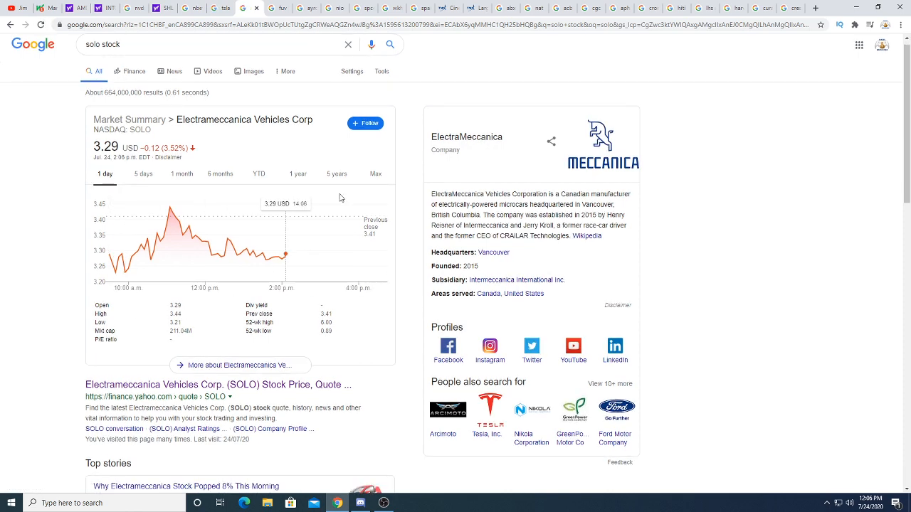
Refresh the Arcimoto (fuv) quote, check the ayro results, and refresh the NIO quote.
left_click(269, 7)
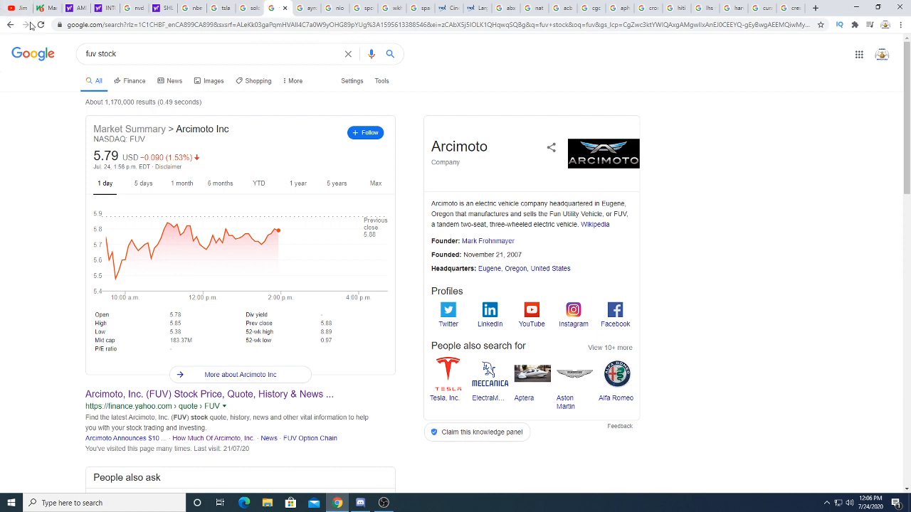
left_click(41, 24)
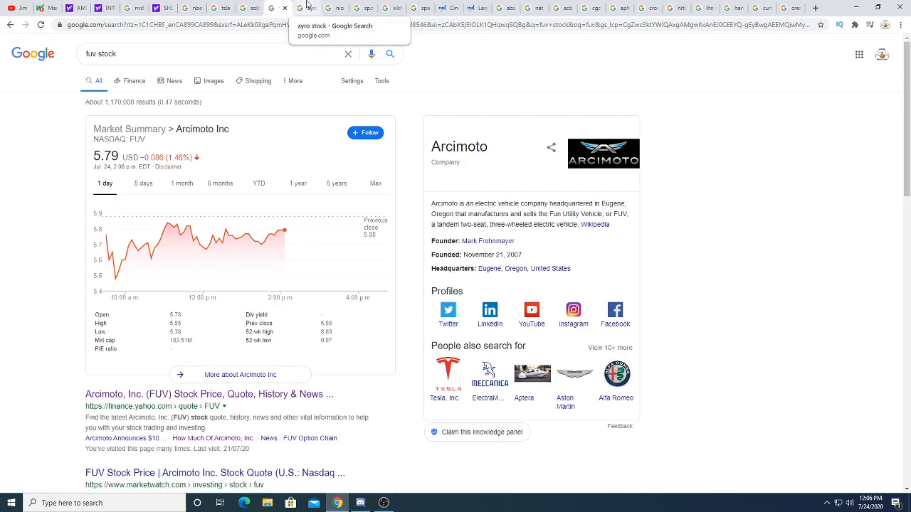
left_click(307, 7)
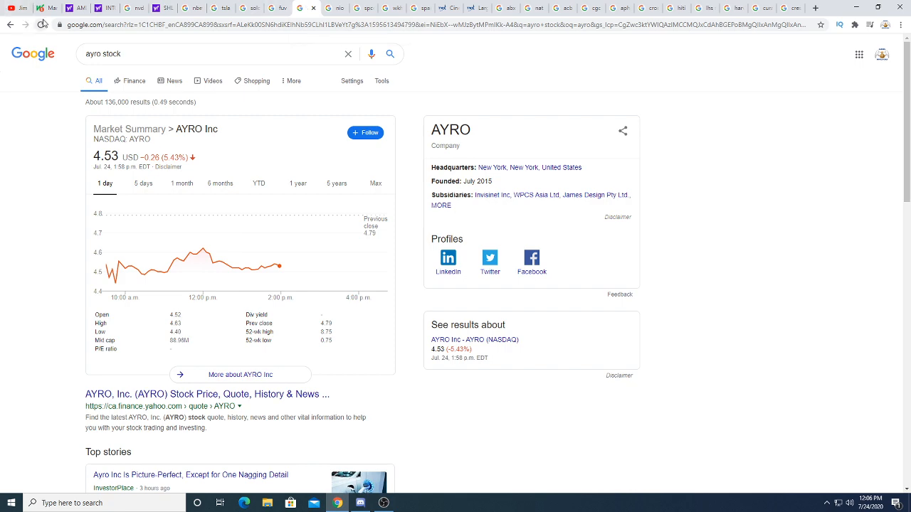
left_click(339, 6)
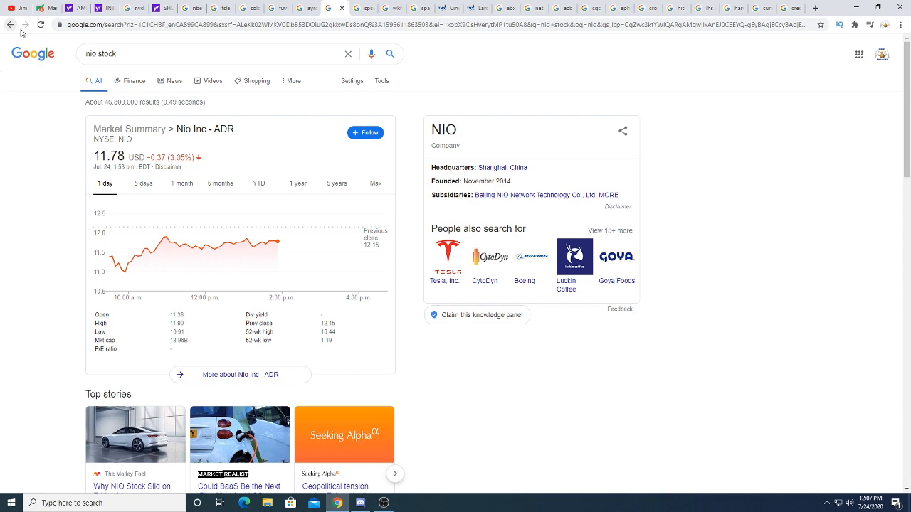
left_click(39, 26)
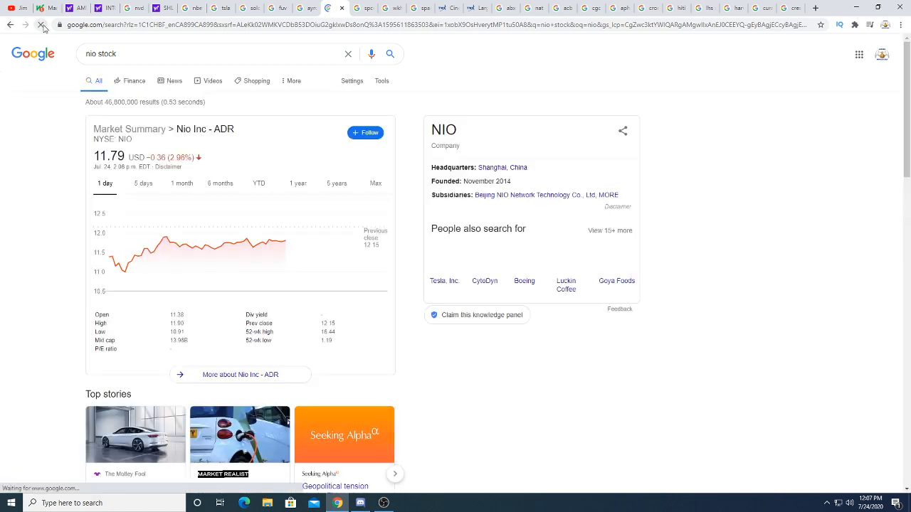
Refresh the Virgin Galactic, Workhorse Group and Spartan Energy Google quotes.
left_click(361, 8)
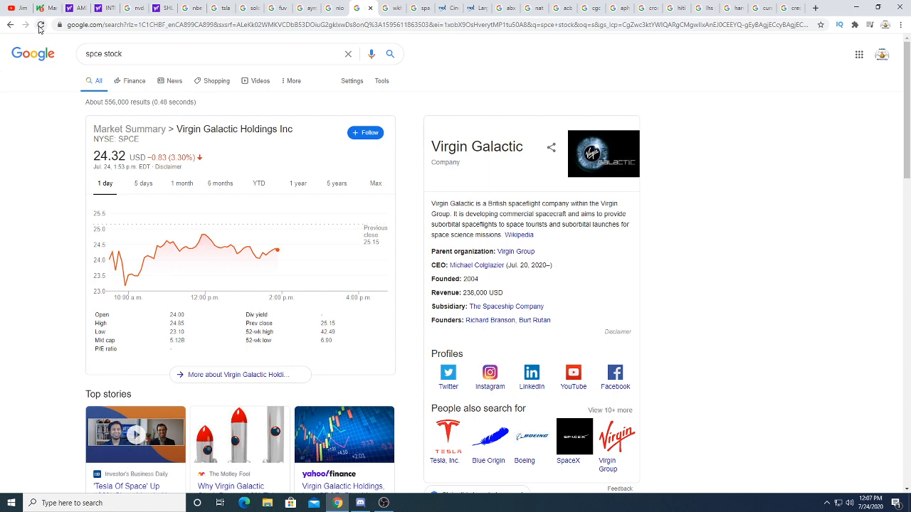
left_click(40, 25)
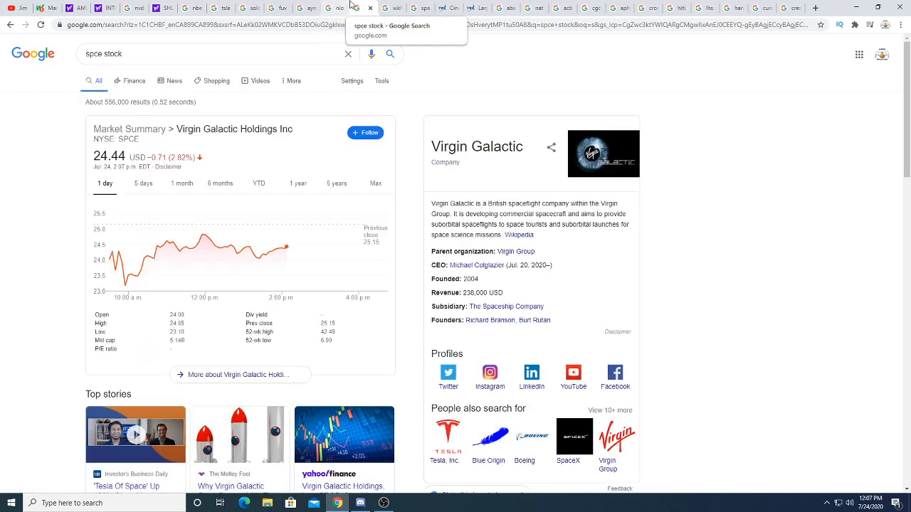
left_click(388, 8)
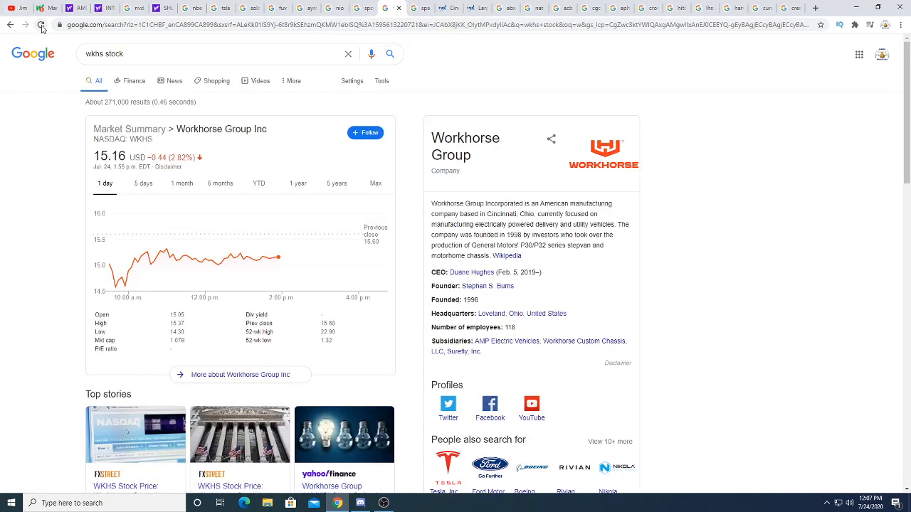
left_click(40, 25)
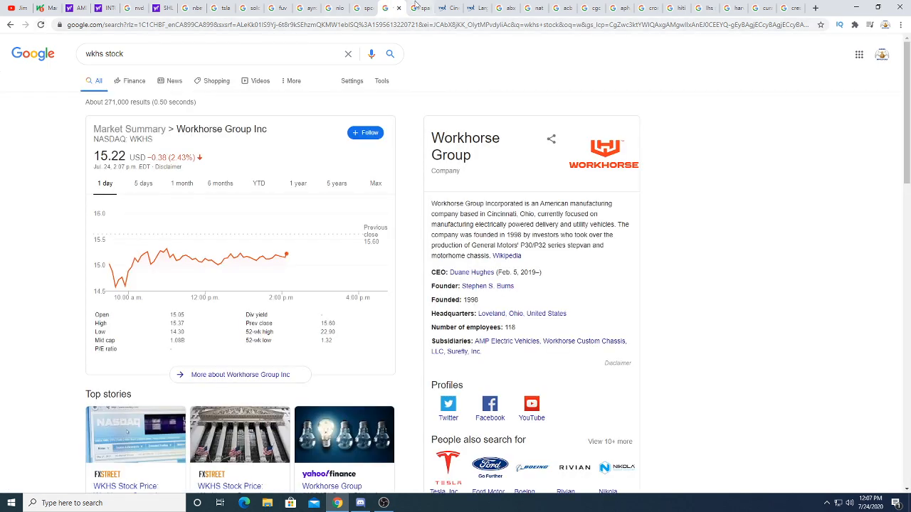
left_click(421, 7)
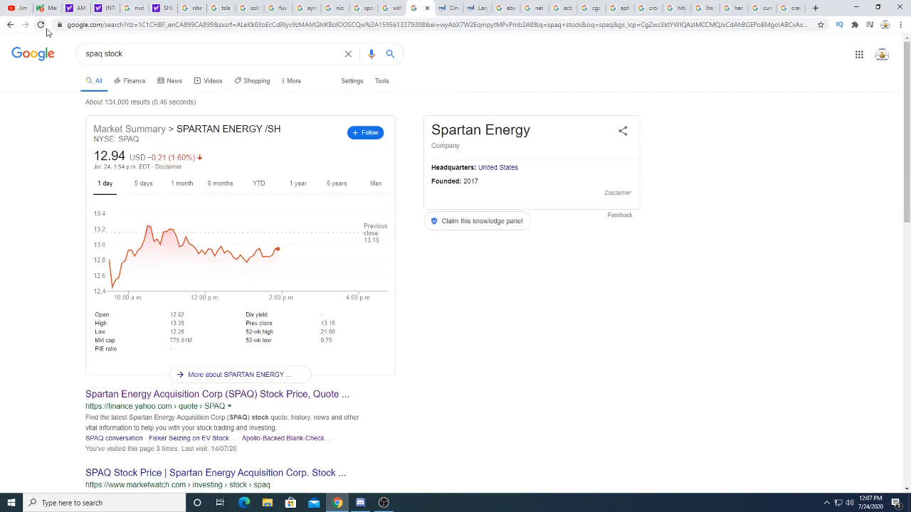
left_click(41, 25)
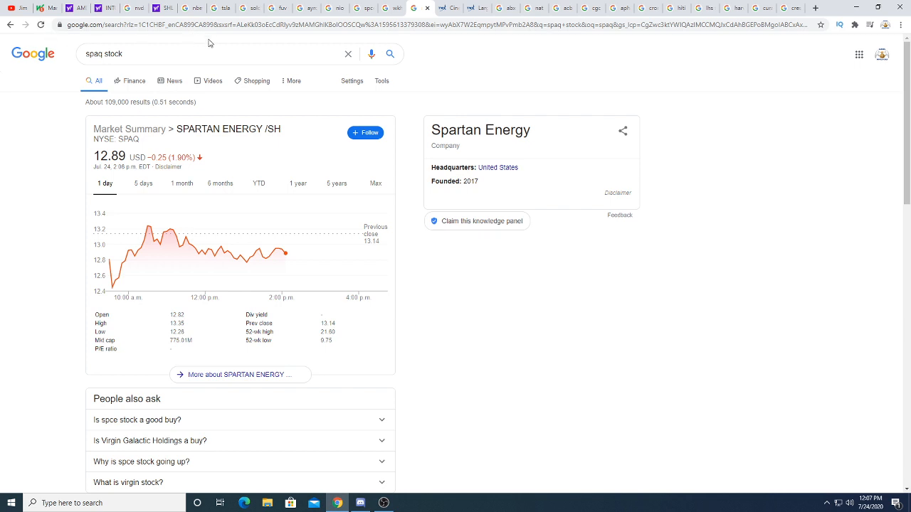
left_click(448, 8)
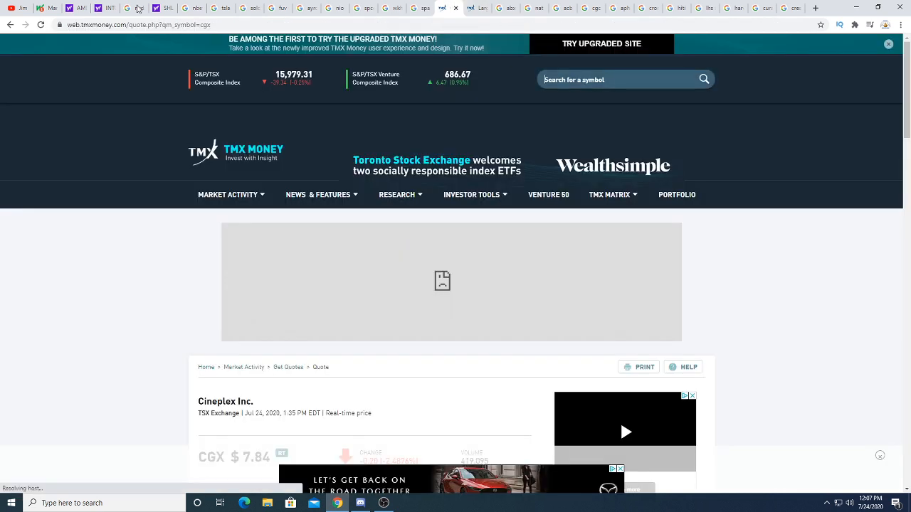
scroll(55, 145, "down", 2)
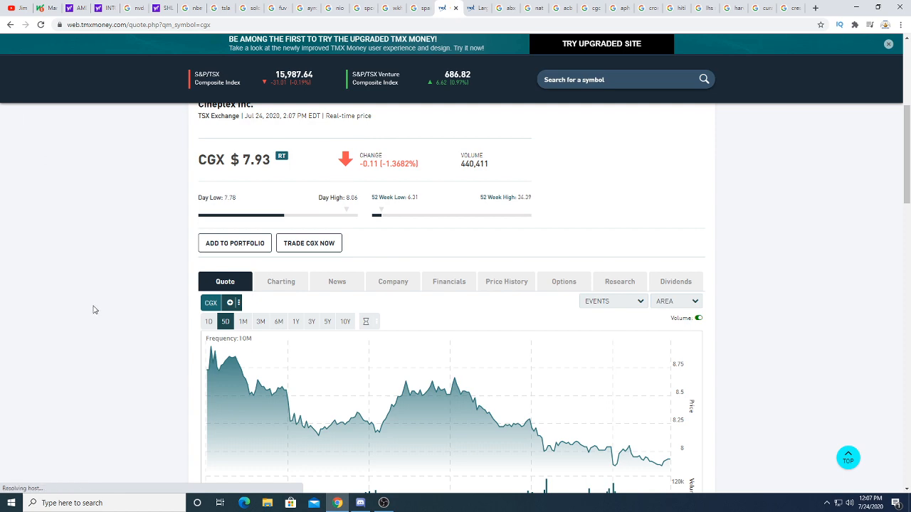
scroll(93, 310, "down", 2)
scroll(93, 309, "up", 1)
scroll(93, 310, "down", 4)
scroll(93, 310, "down", 4)
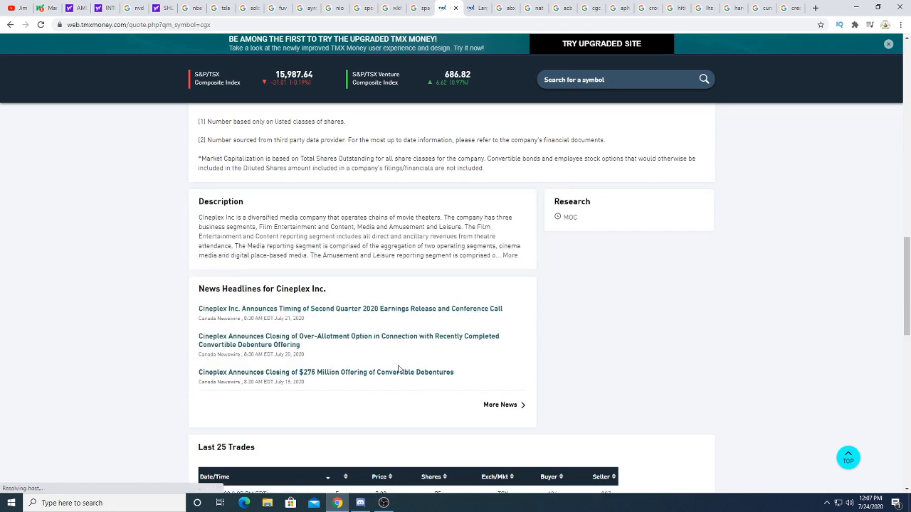
scroll(498, 385, "up", 3)
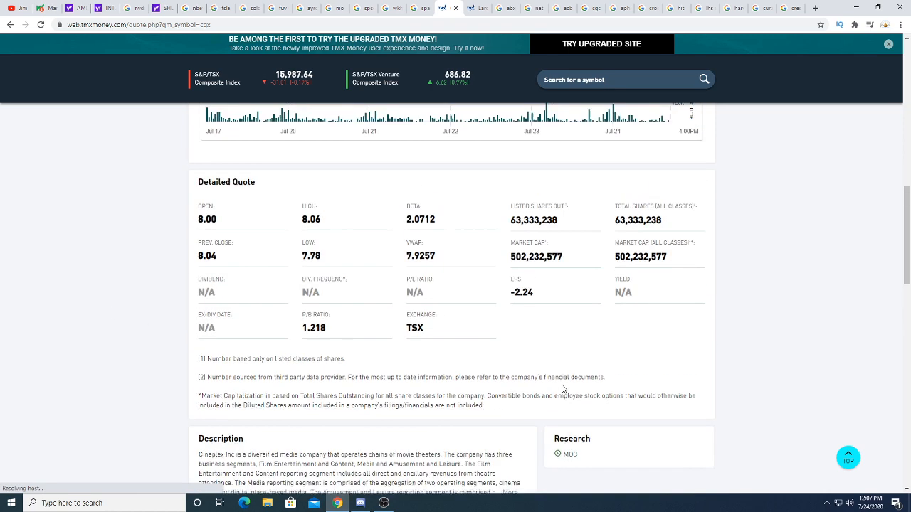
scroll(562, 389, "up", 3)
scroll(563, 388, "up", 2)
scroll(562, 388, "up", 3)
scroll(562, 388, "down", 2)
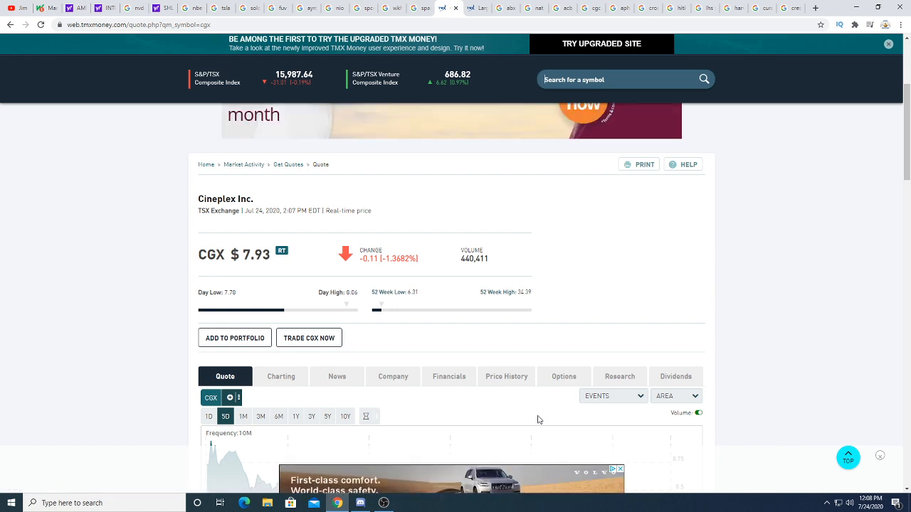
Refresh the Largo Resources TMX quote, show its one-month chart, then move to the 'abx stock' results.
left_click(490, 6)
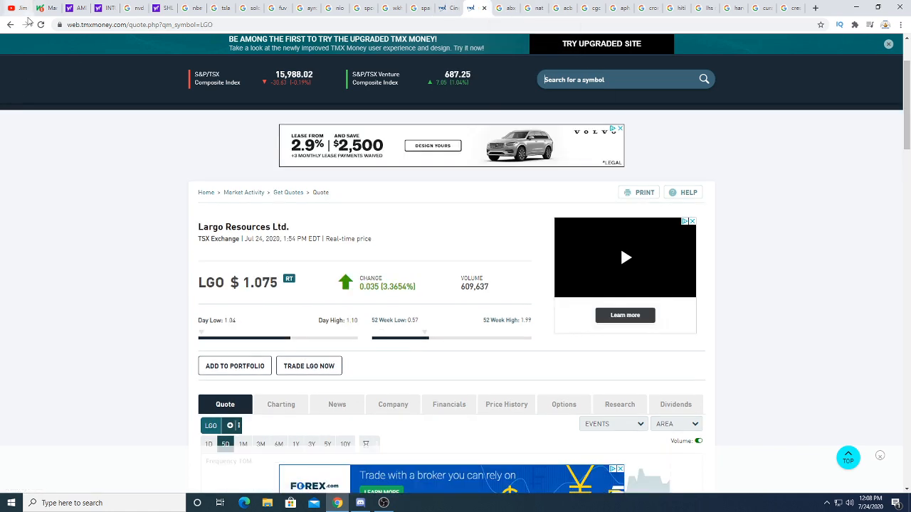
left_click(40, 25)
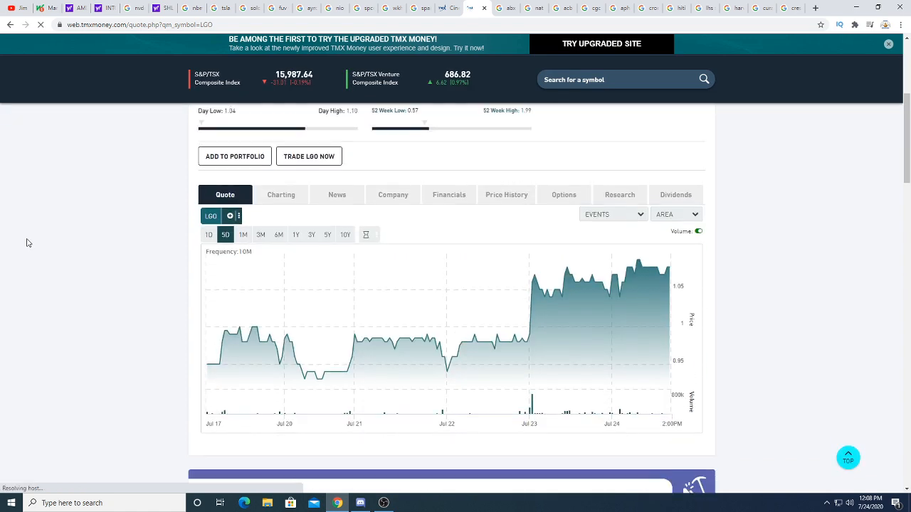
scroll(398, 410, "down", 2)
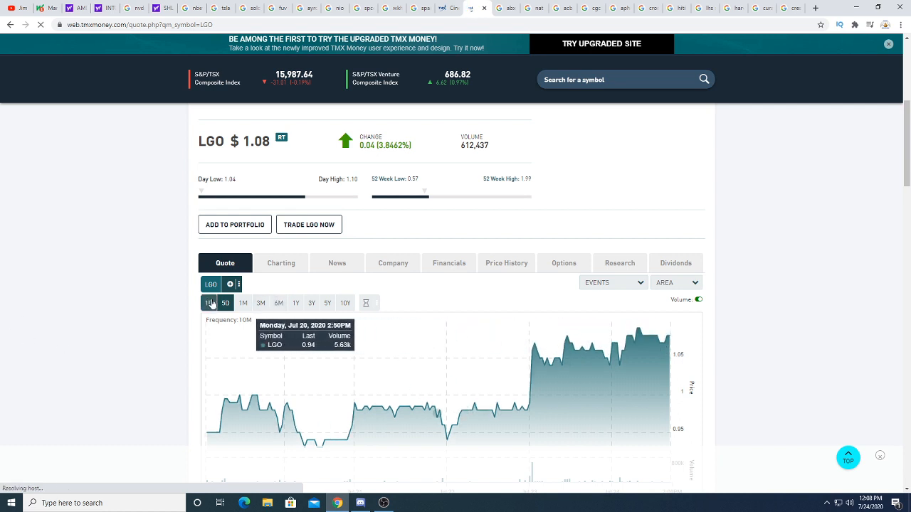
left_click(243, 304)
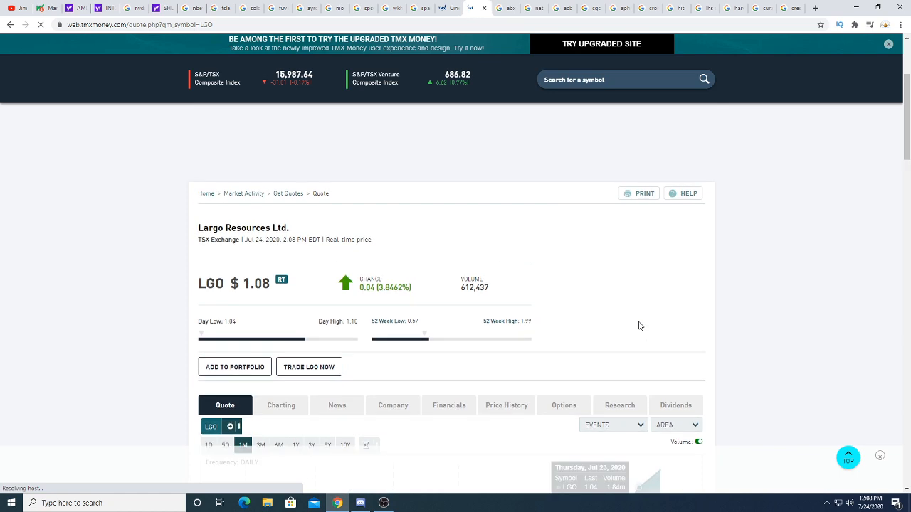
scroll(639, 326, "down", 2)
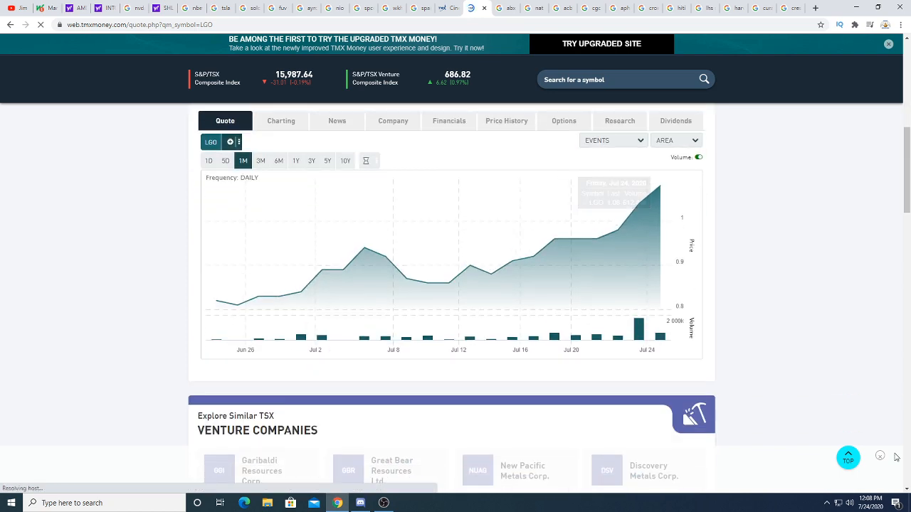
scroll(427, 335, "up", 2)
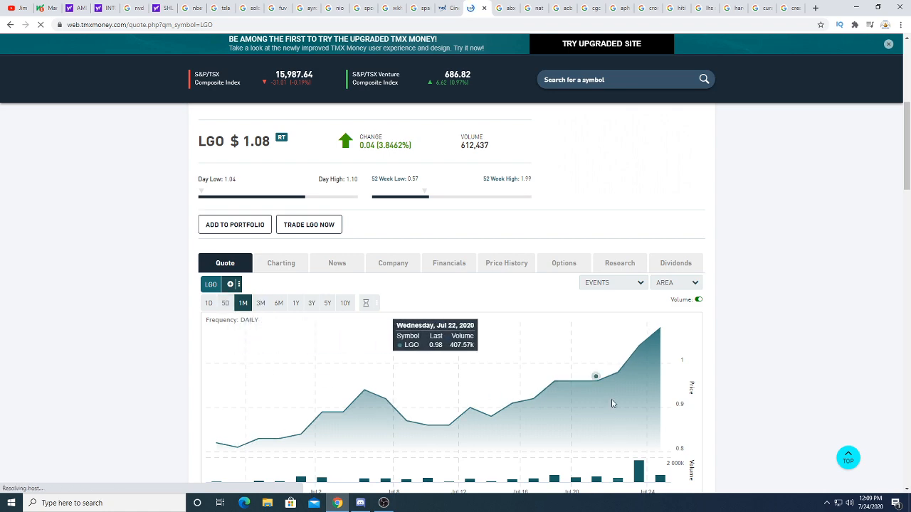
scroll(363, 171, "up", 2)
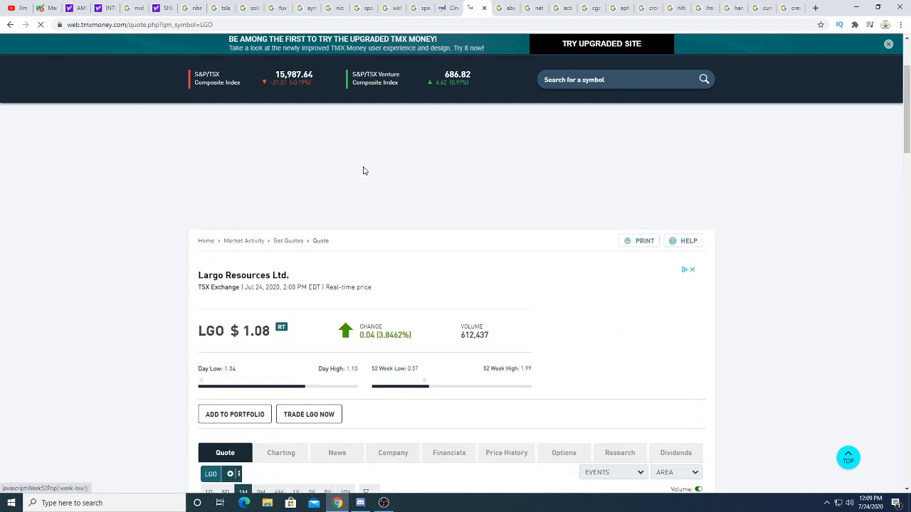
scroll(363, 170, "down", 2)
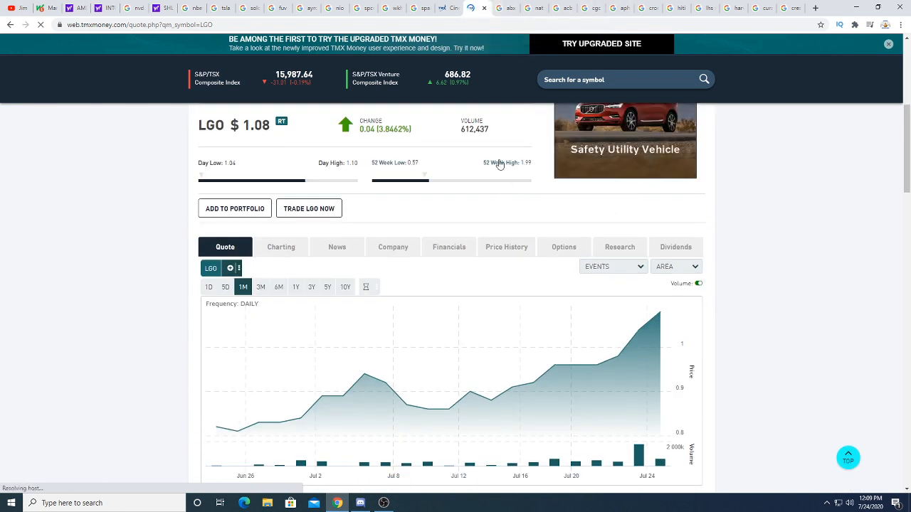
left_click(497, 7)
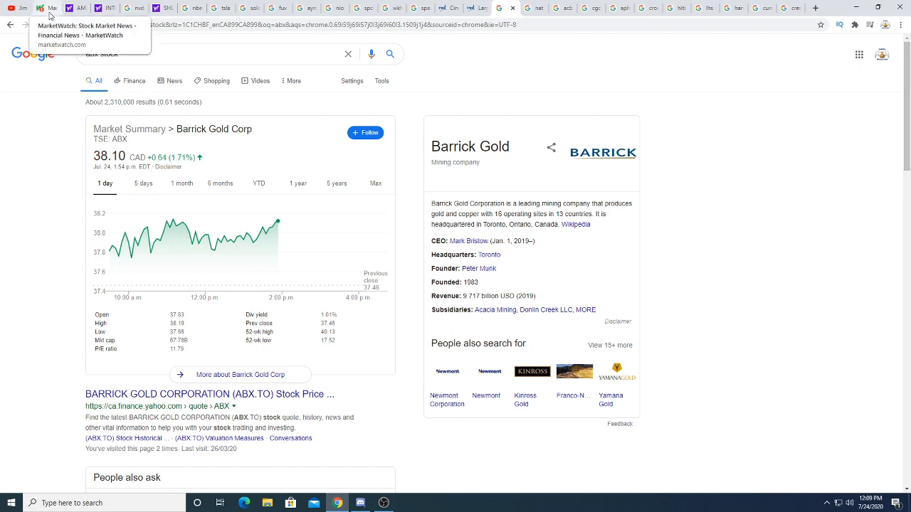
Refresh the Nordic American Tanker, Aurora Cannabis and Cronos Group quotes, checking Canopy Growth in passing.
left_click(529, 7)
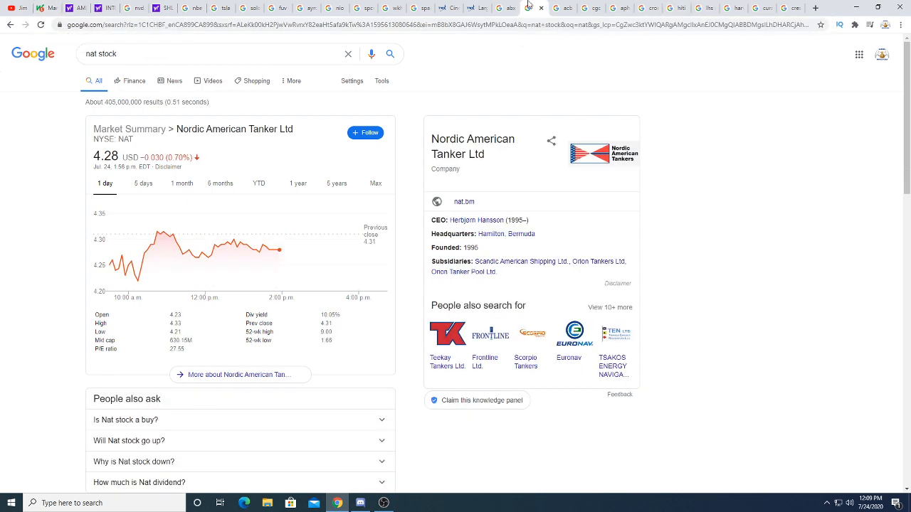
left_click(41, 24)
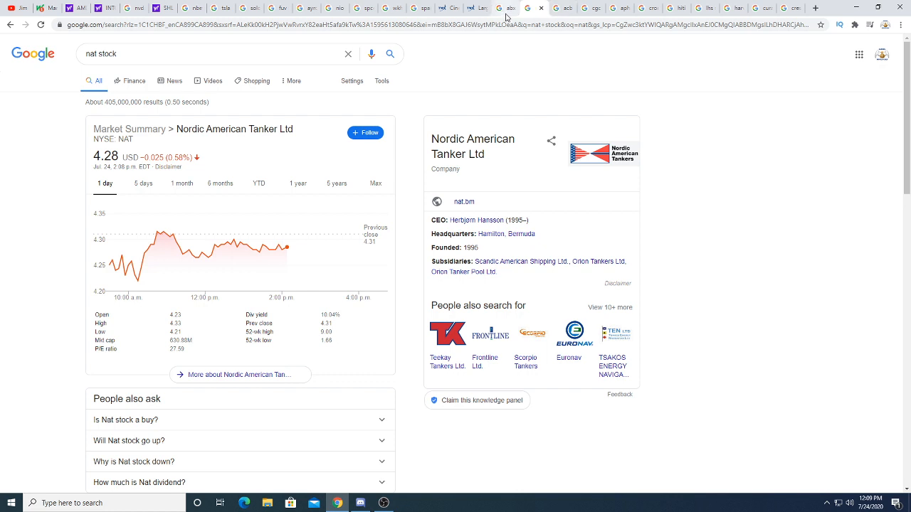
left_click(560, 8)
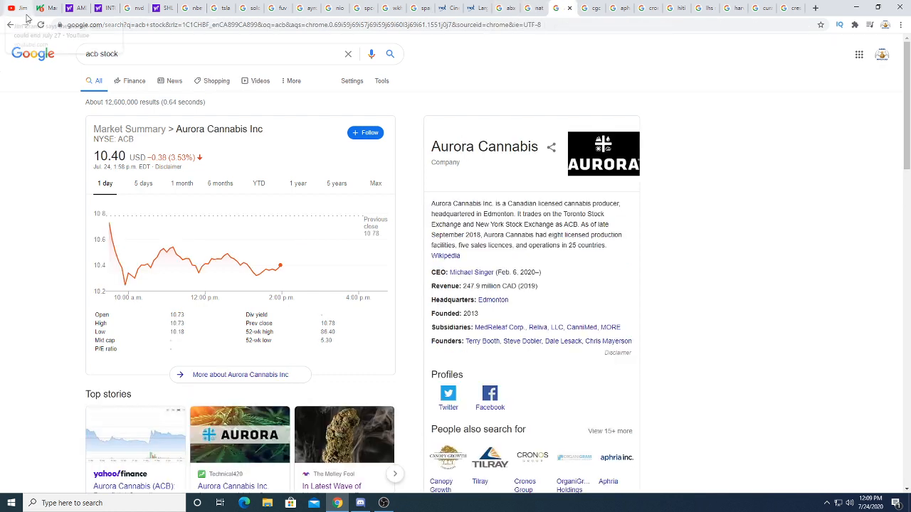
left_click(41, 25)
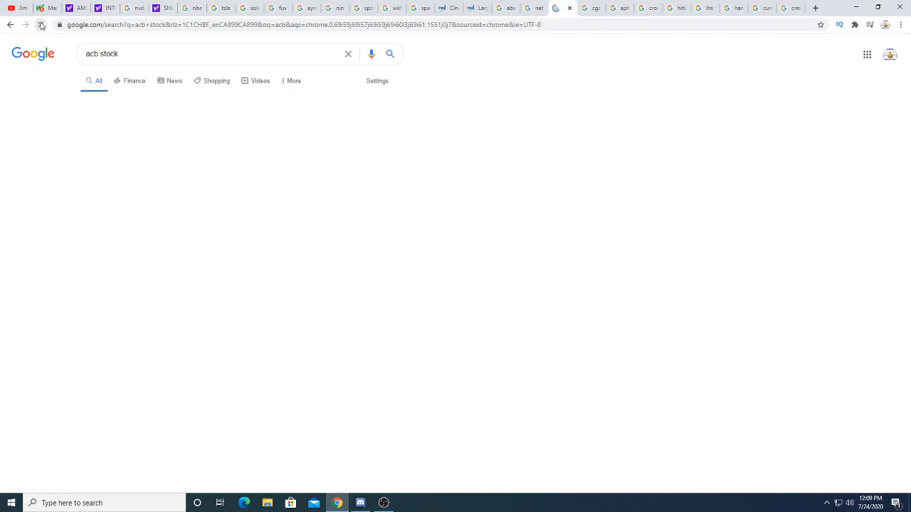
left_click(589, 8)
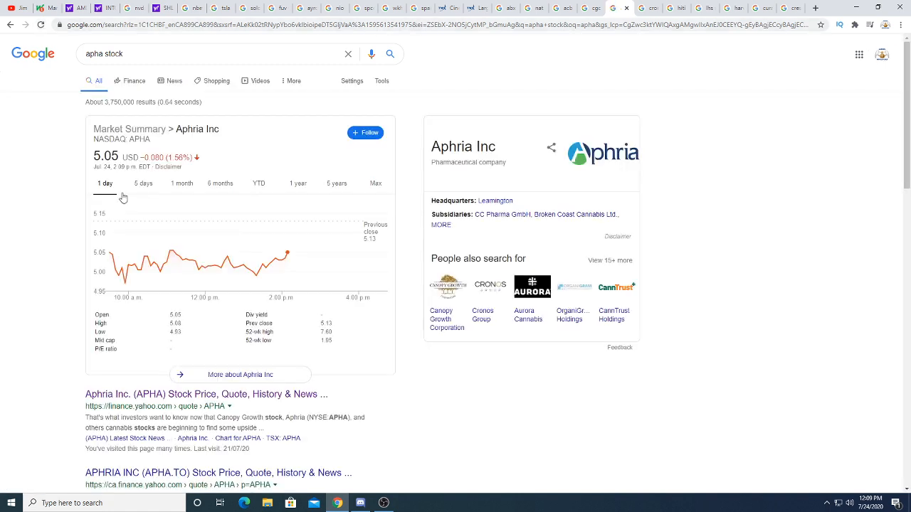
left_click(648, 7)
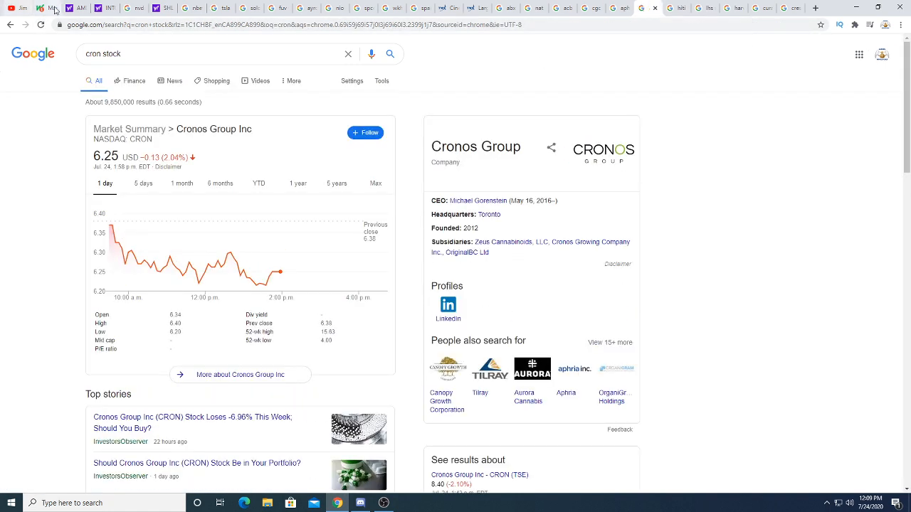
left_click(40, 25)
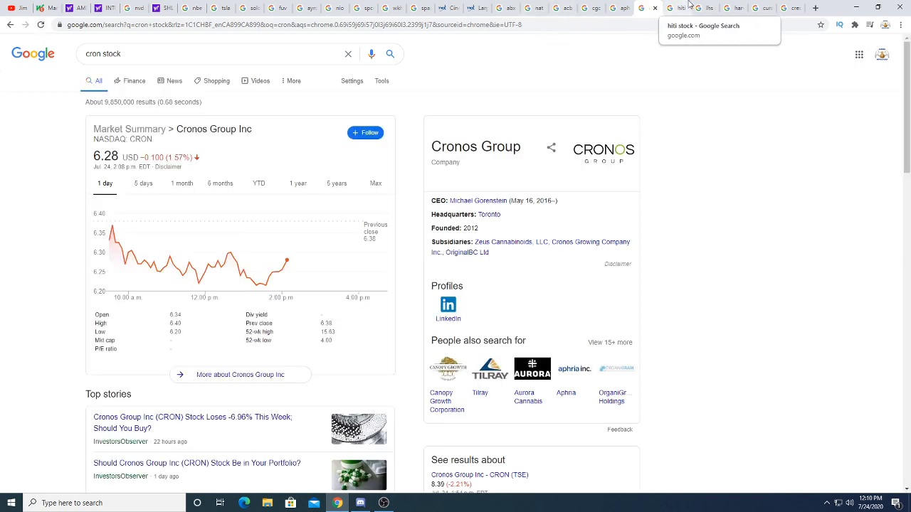
Refresh the High Tide, Liberty Health Sciences, Harvest Health and Cresco Labs quotes.
left_click(678, 8)
left_click(41, 25)
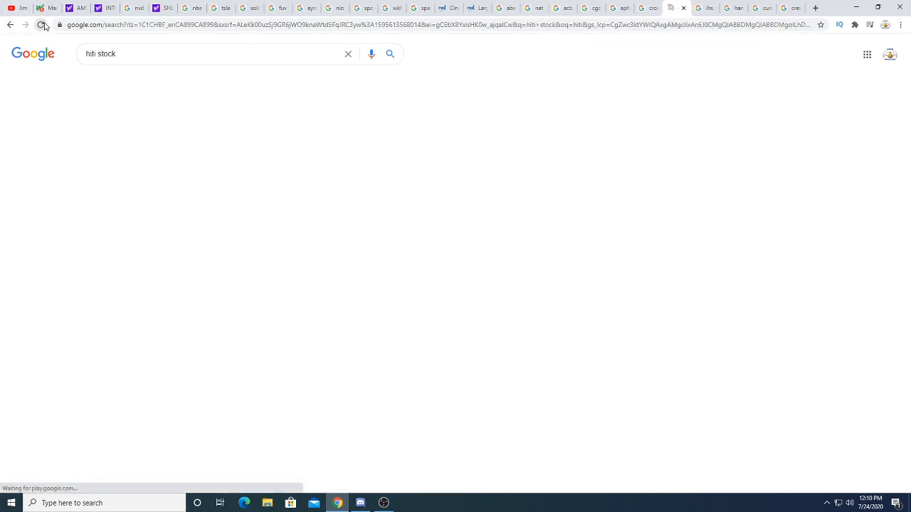
left_click(43, 26)
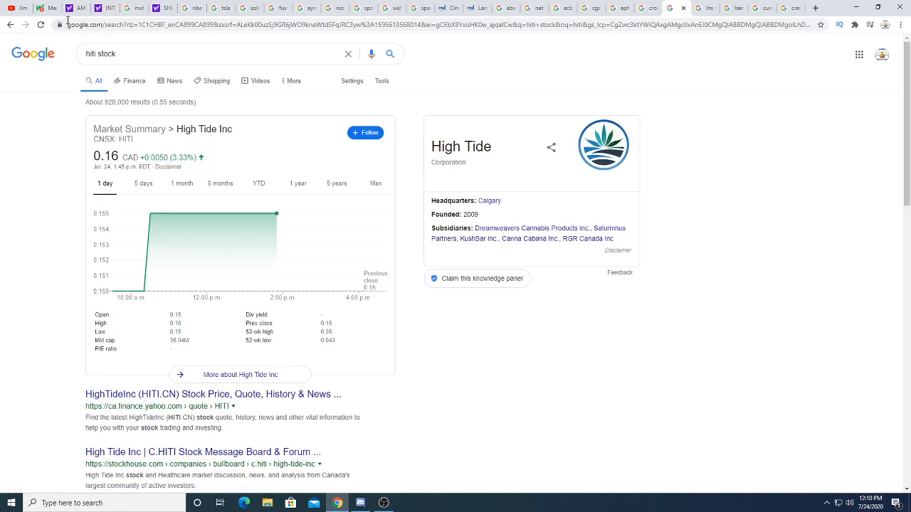
left_click(705, 8)
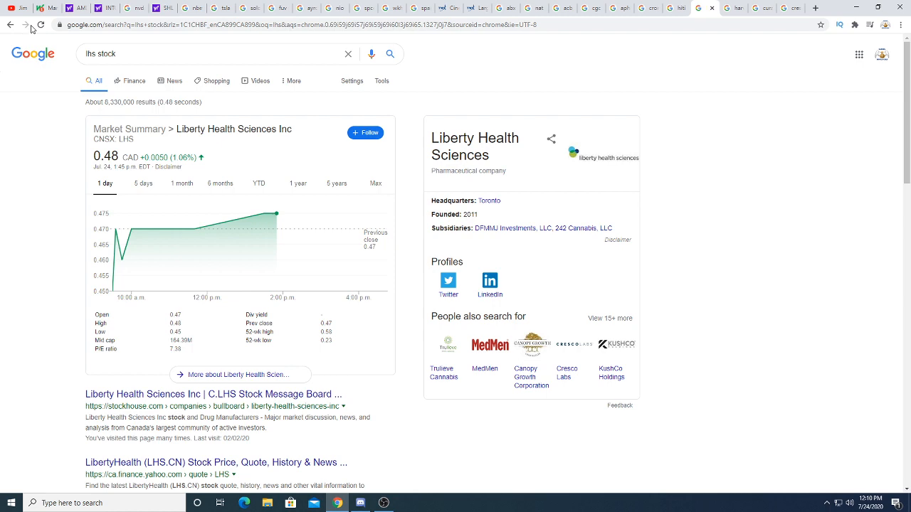
left_click(40, 25)
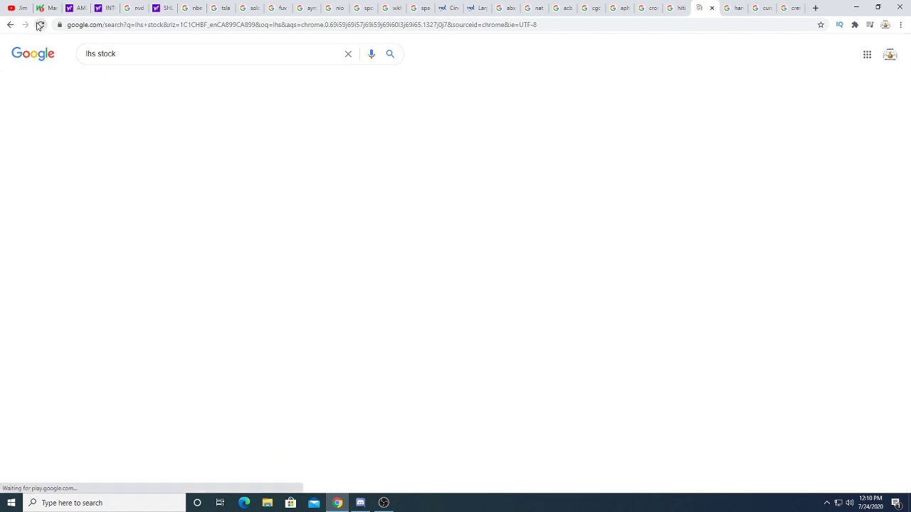
left_click(729, 6)
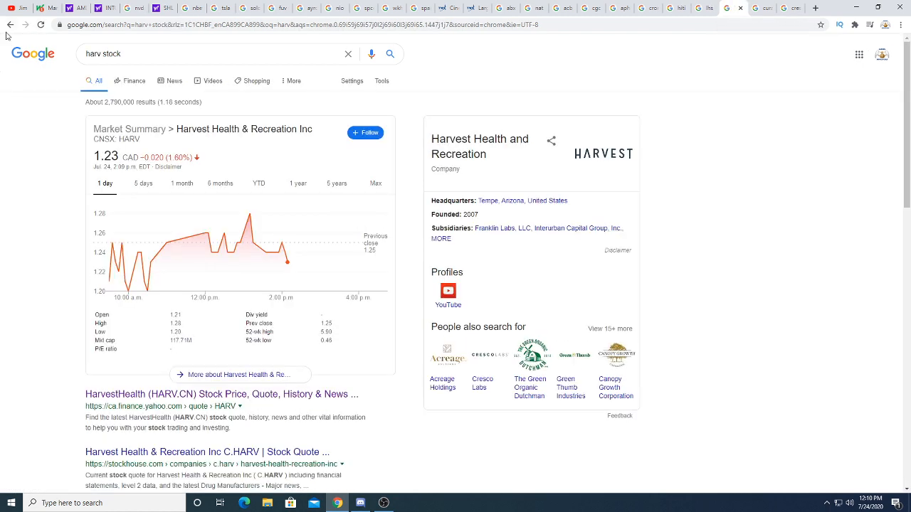
left_click(41, 25)
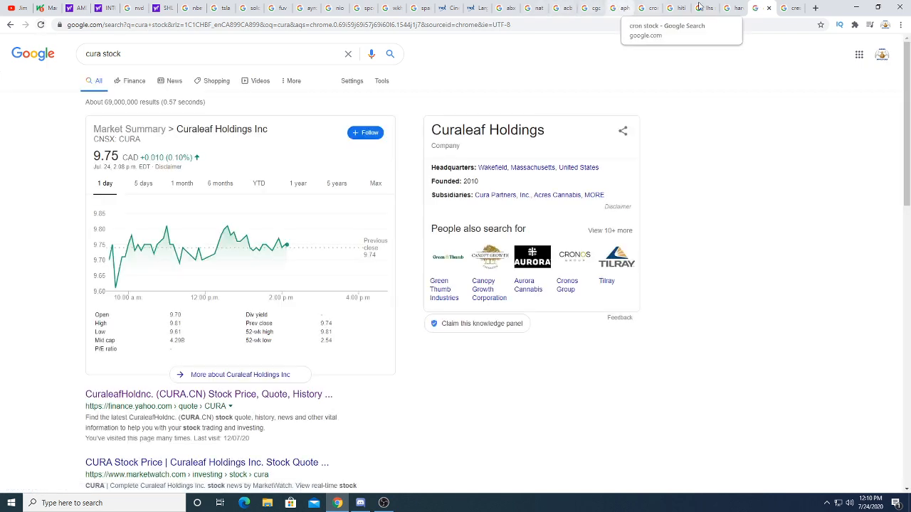
left_click(781, 7)
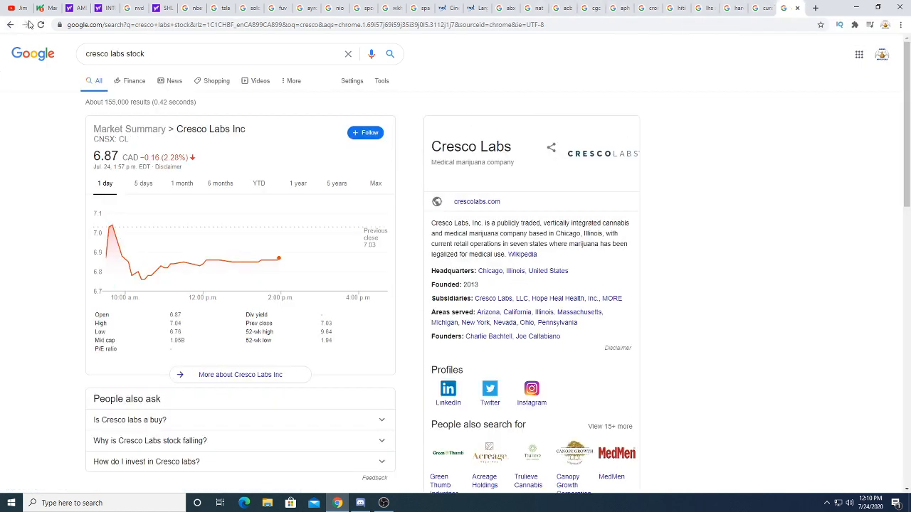
left_click(40, 25)
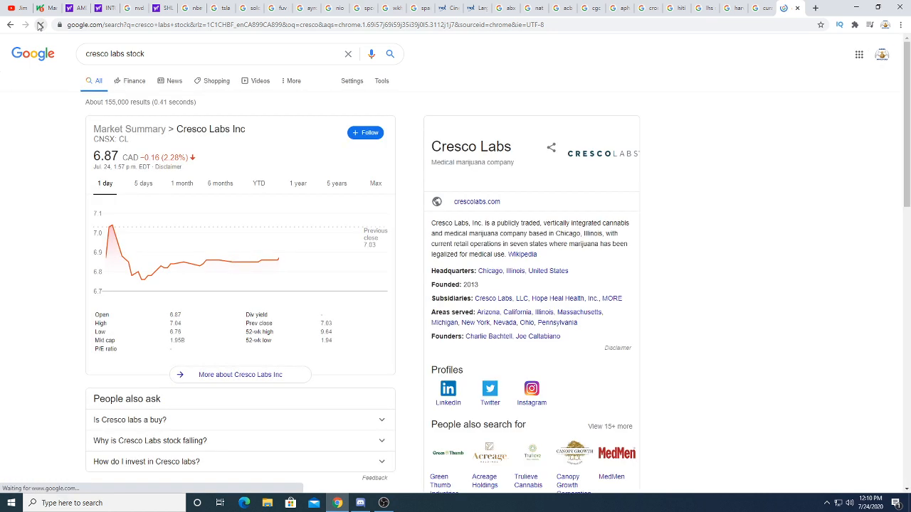
Search Google for 'gtii stock' to see Green Thumb Industries at 16.24 CAD.
left_click_drag(185, 46, 1, 68)
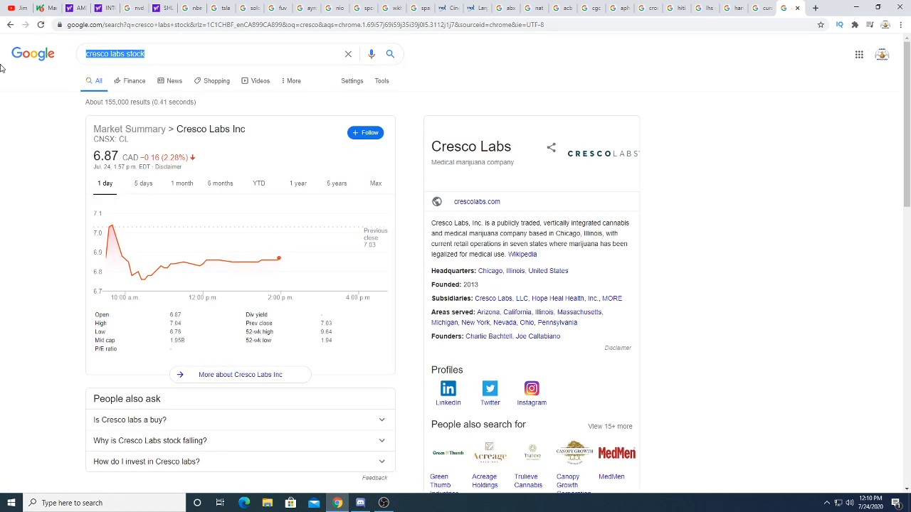
type("gtii stock")
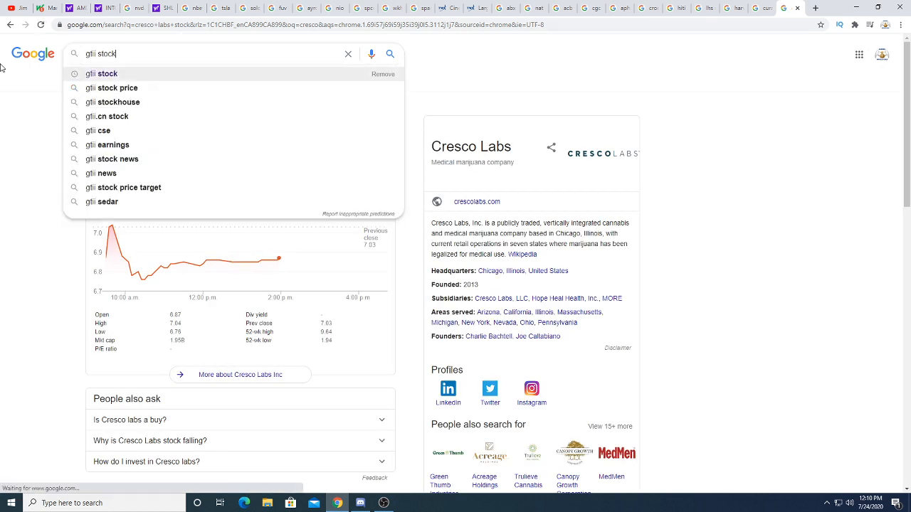
key("Return")
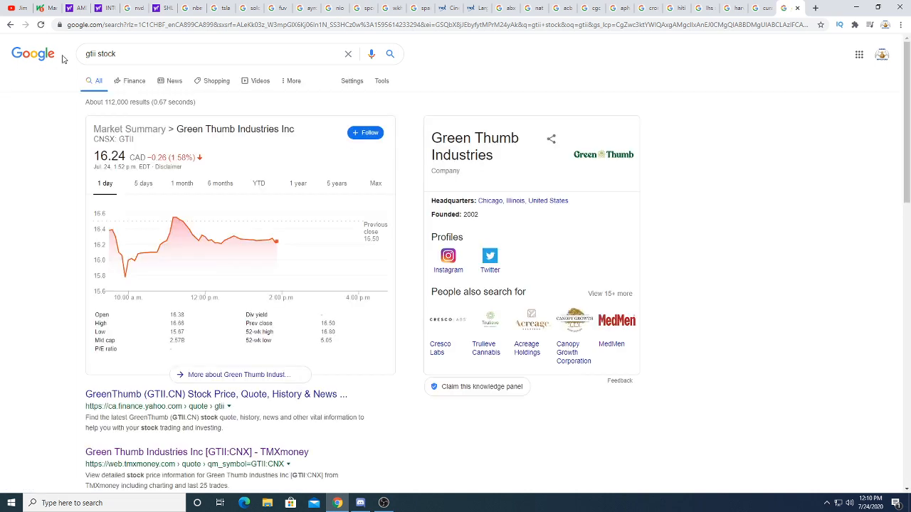
Search 'trul stock' to see Trulieve Cannabis at 20.04 CAD, down 1.13%.
left_click_drag(132, 52, 1, 51)
type("ul")
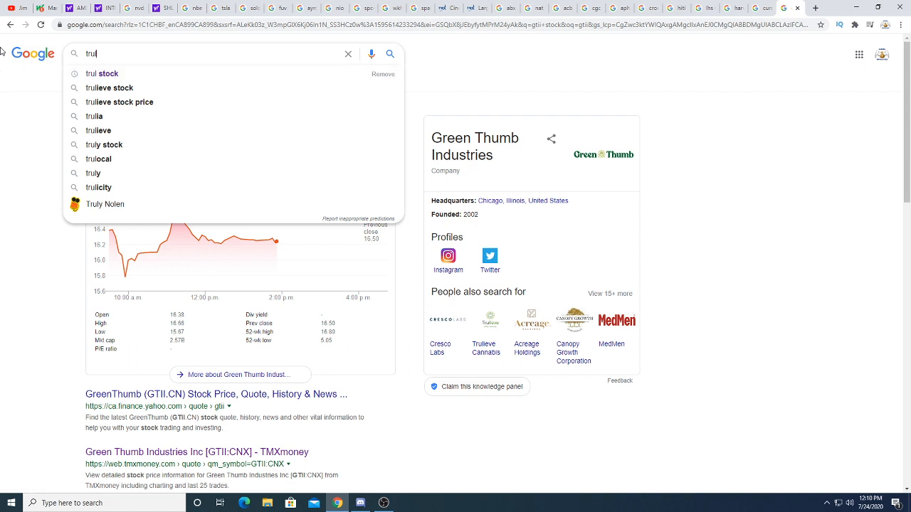
key("Down")
key("Return")
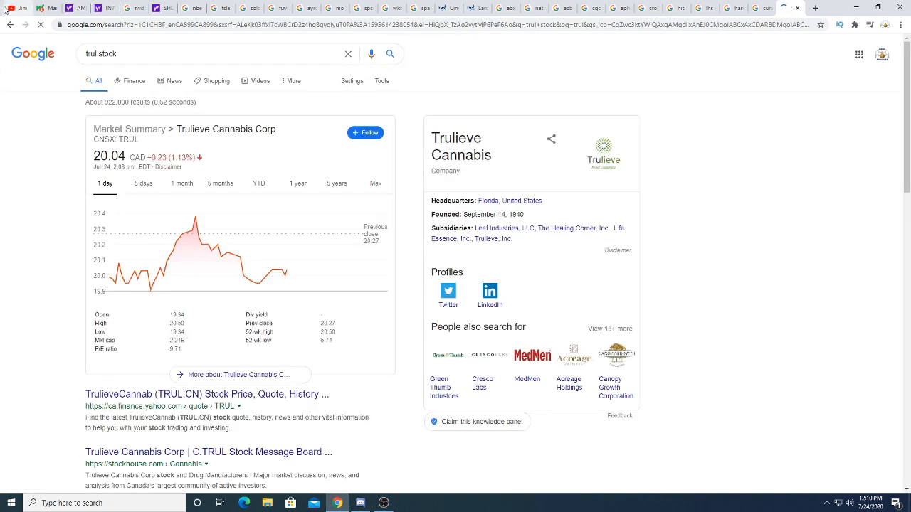
left_click(132, 52)
left_click(2, 189)
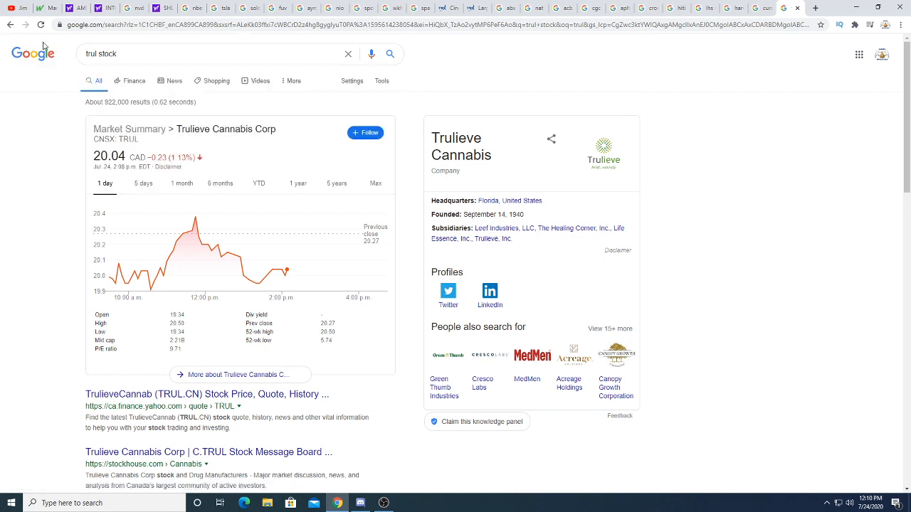
Search 'bitcoin to usd' and view Bitcoin's five-day price chart around 9,580 USD.
left_click_drag(121, 54, 2, 44)
type("t")
key("Down")
key("Return")
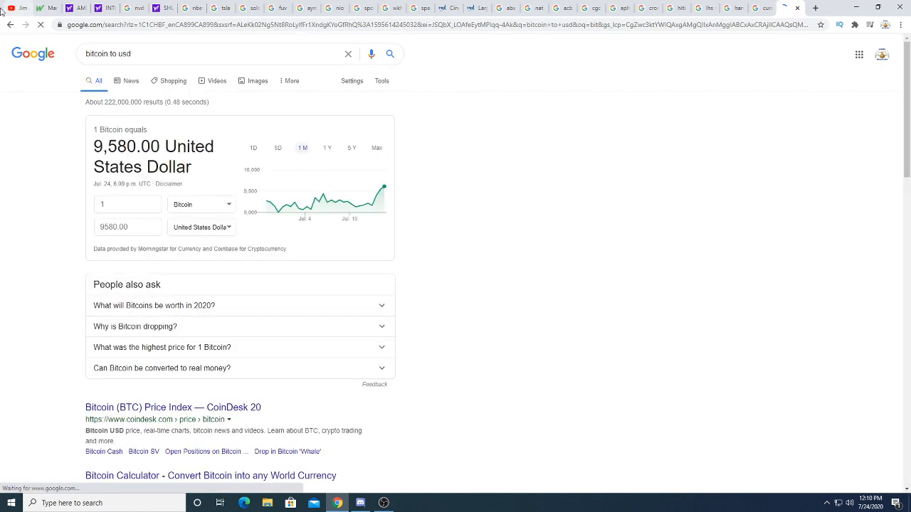
left_click(280, 150)
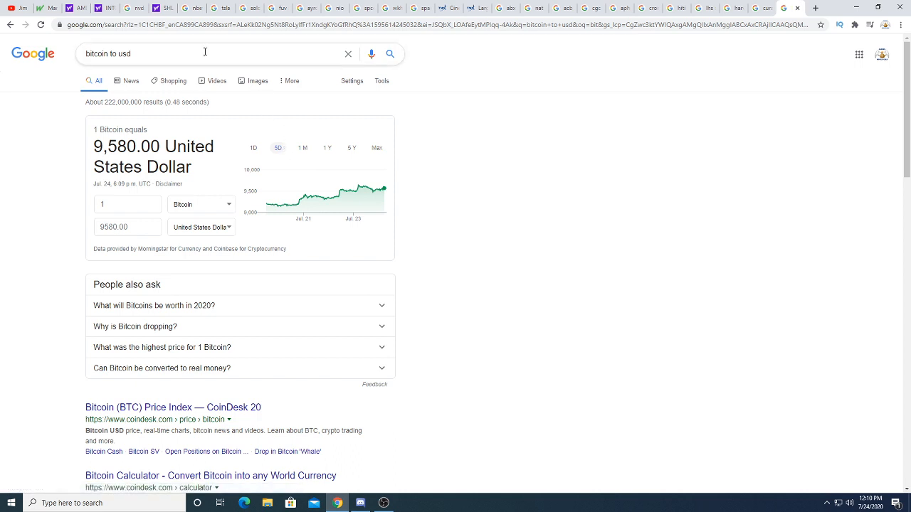
Search Google for 'hive stock' to bring up HIVE Blockchain results.
left_click_drag(204, 52, 0, 50)
type("ve")
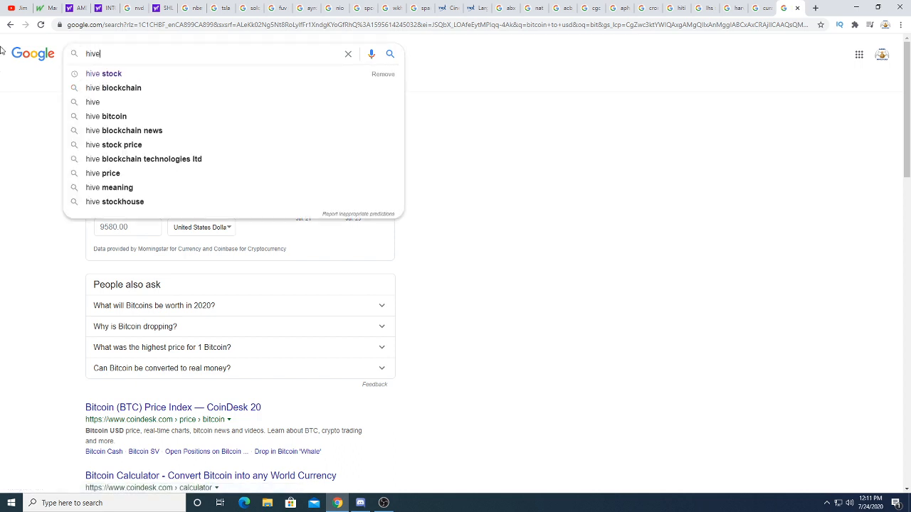
type(" stock")
key("Return")
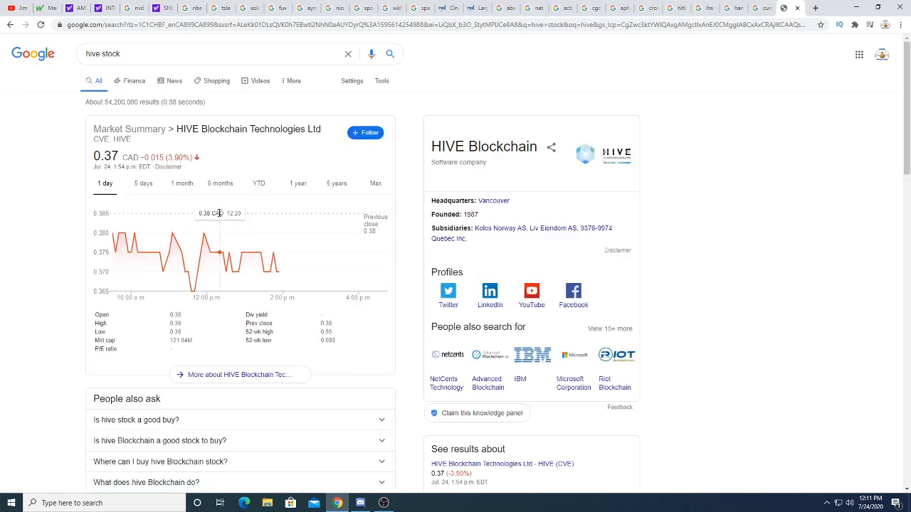
scroll(204, 292, "down", 3)
scroll(226, 388, "down", 2)
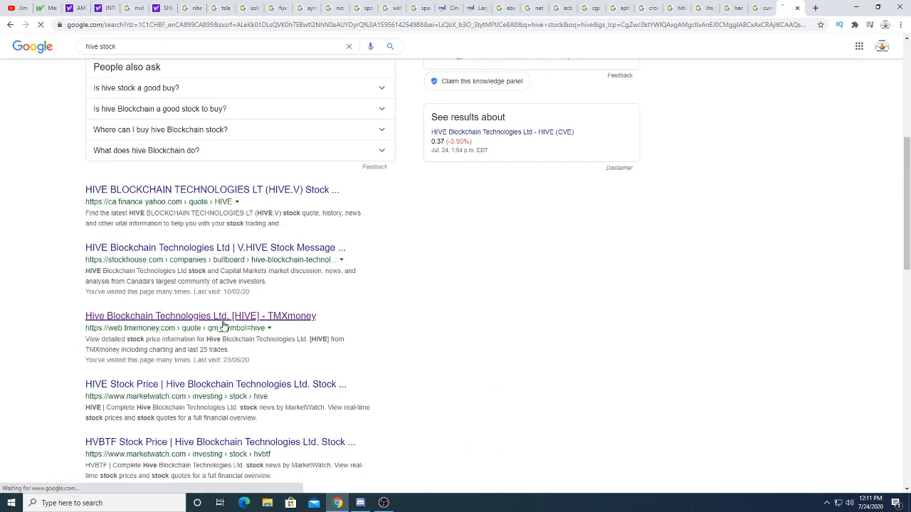
Open the HIVE TMX Money quote and show its one-month price chart.
left_click(224, 320)
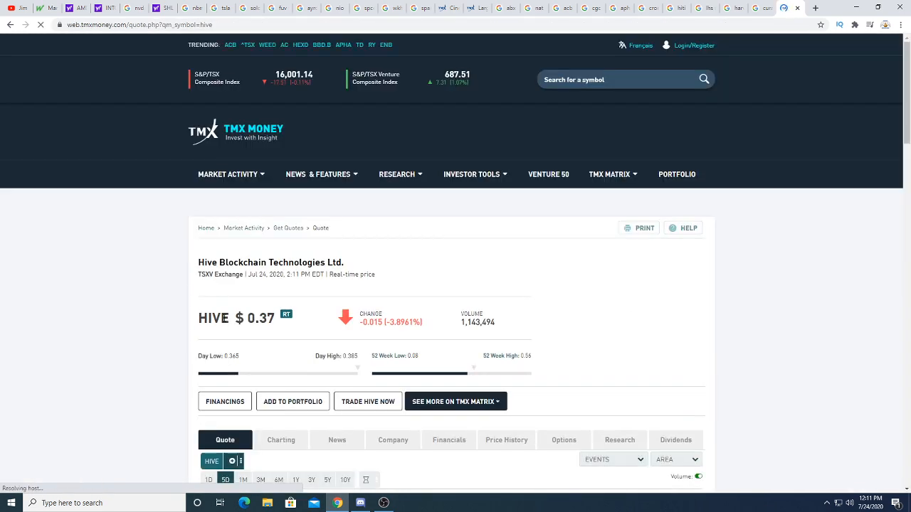
scroll(362, 313, "down", 3)
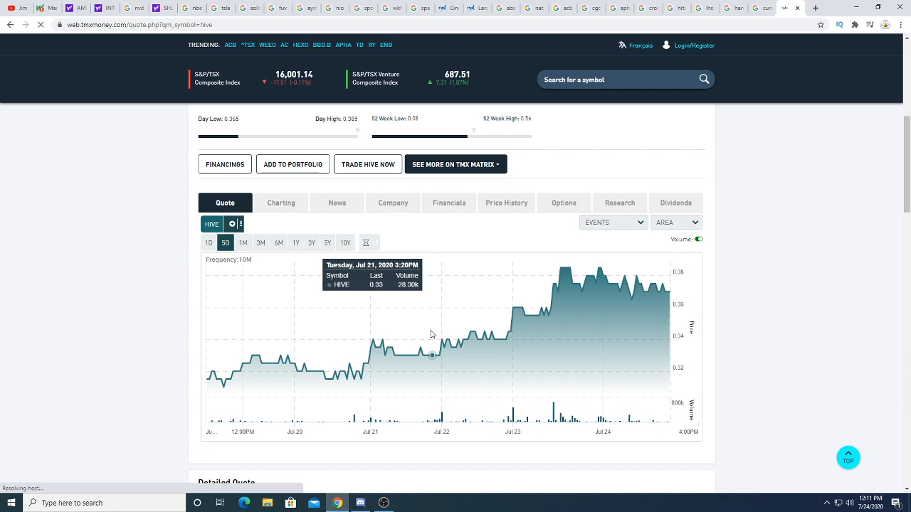
left_click(243, 243)
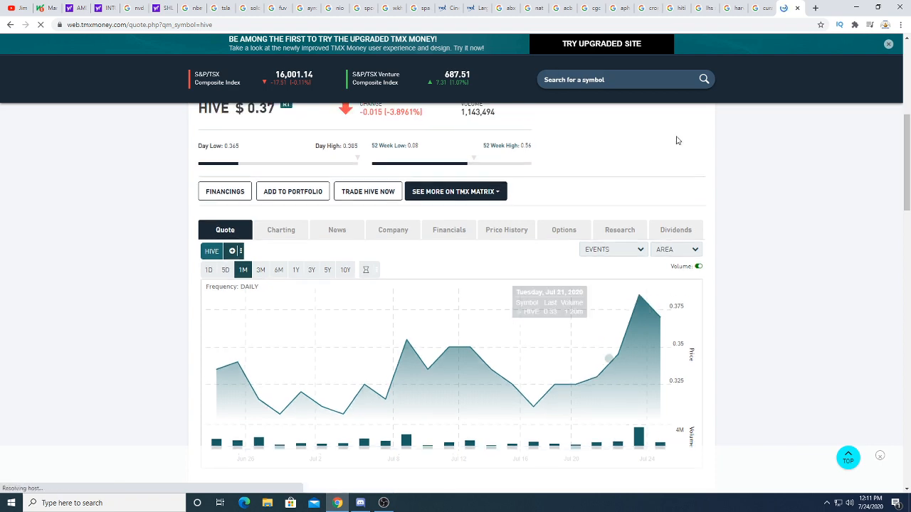
scroll(677, 143, "up", 2)
scroll(679, 154, "down", 2)
scroll(677, 152, "up", 2)
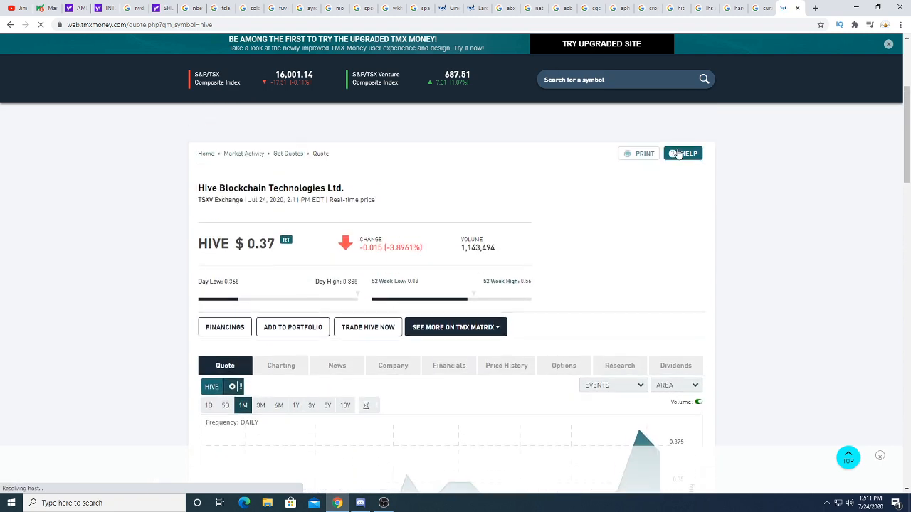
scroll(677, 152, "up", 2)
scroll(559, 272, "down", 4)
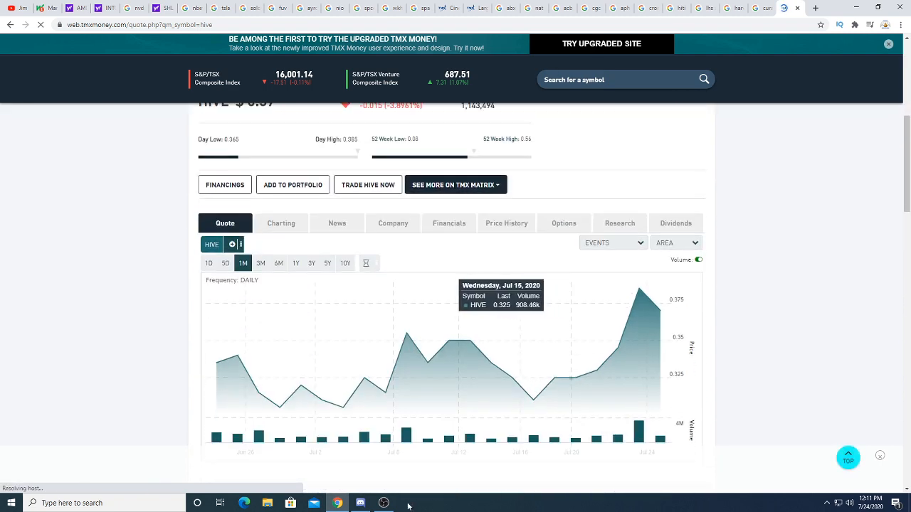